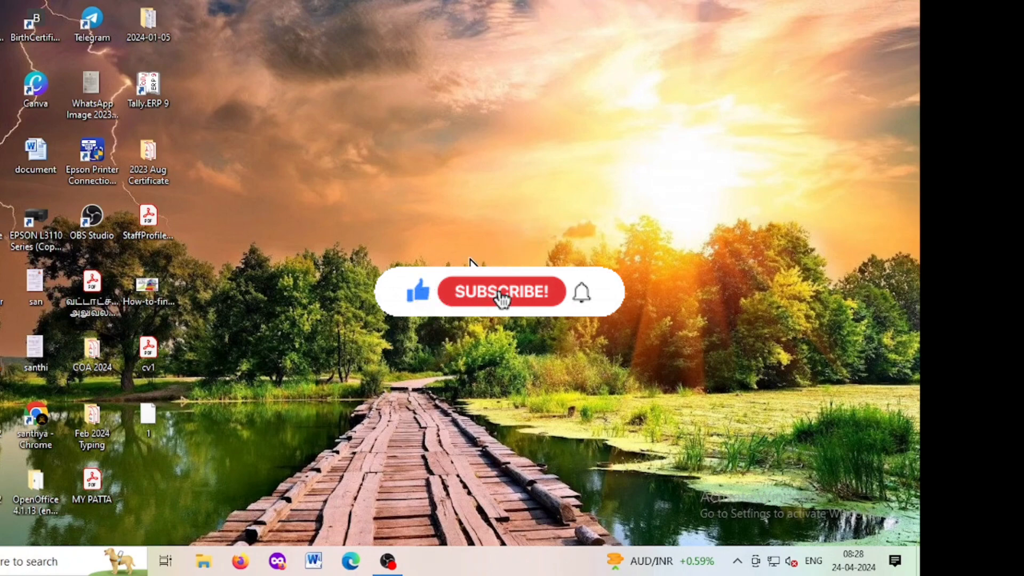
Switch to Word and generate sample paragraphs in the blank document with =rand().
left_click(314, 560)
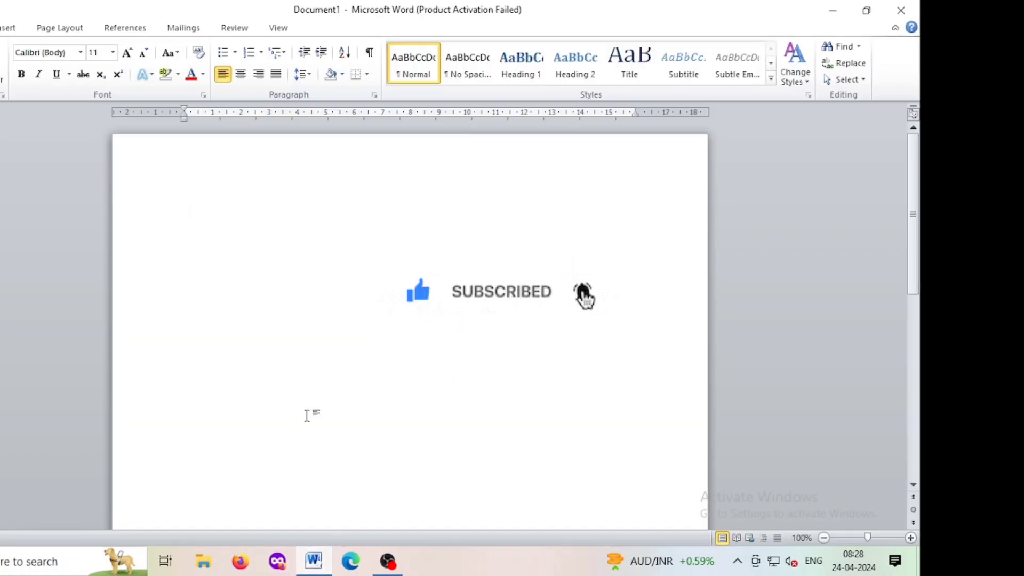
type("=rand(")
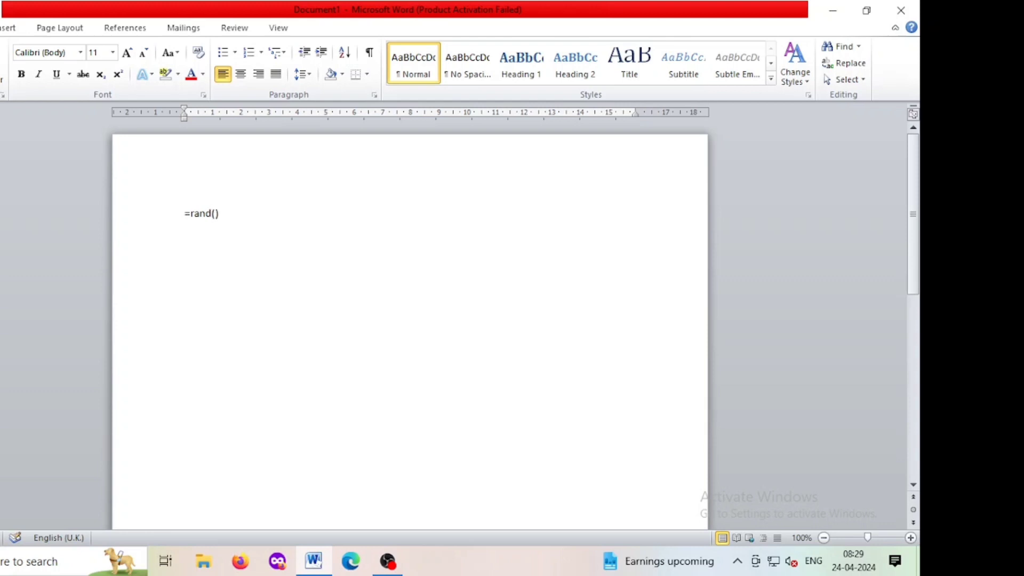
key("Return")
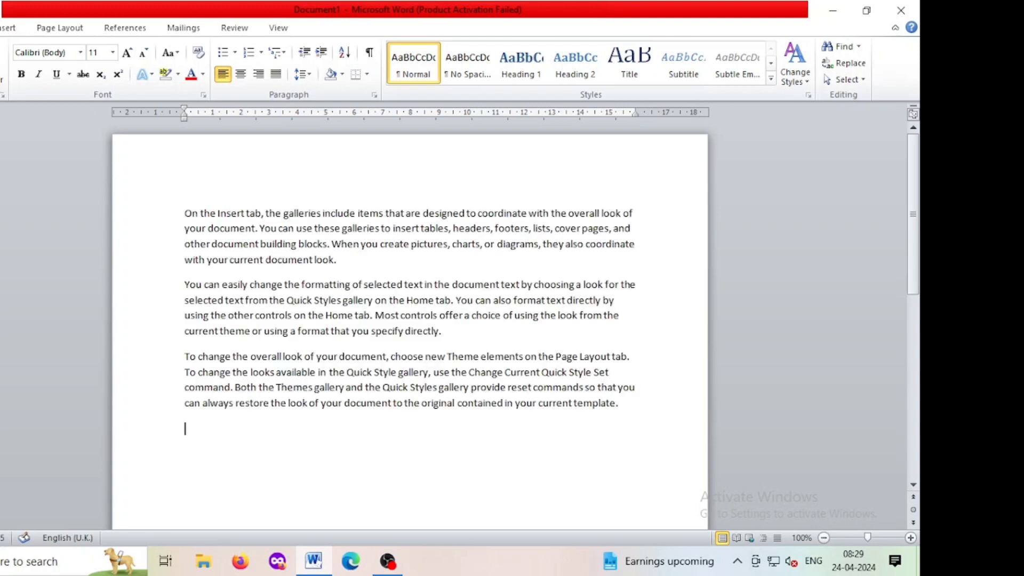
Format the first paragraph as bold 16 pt text in the Arial Rounded font.
left_click_drag(184, 213, 480, 265)
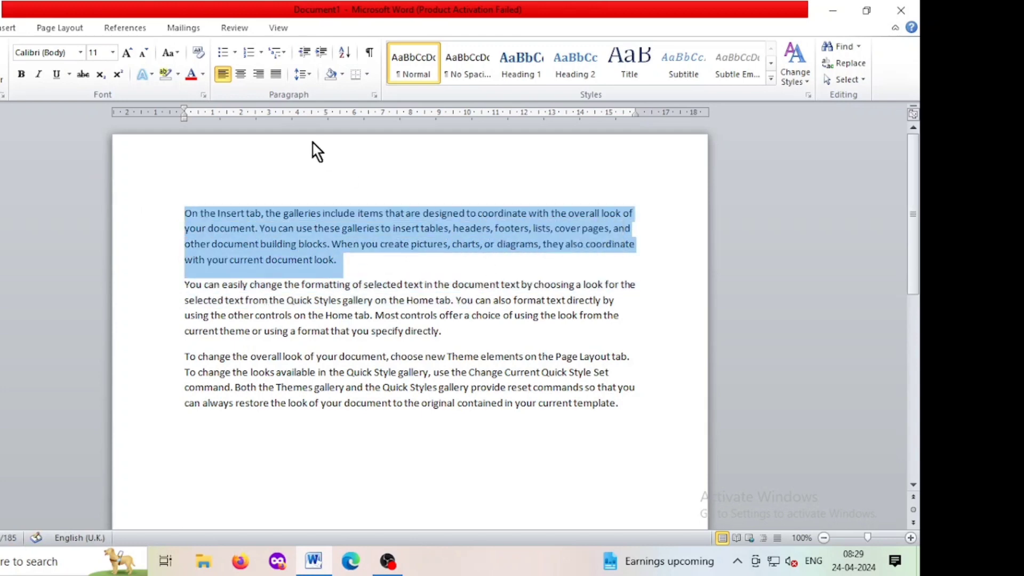
left_click(21, 78)
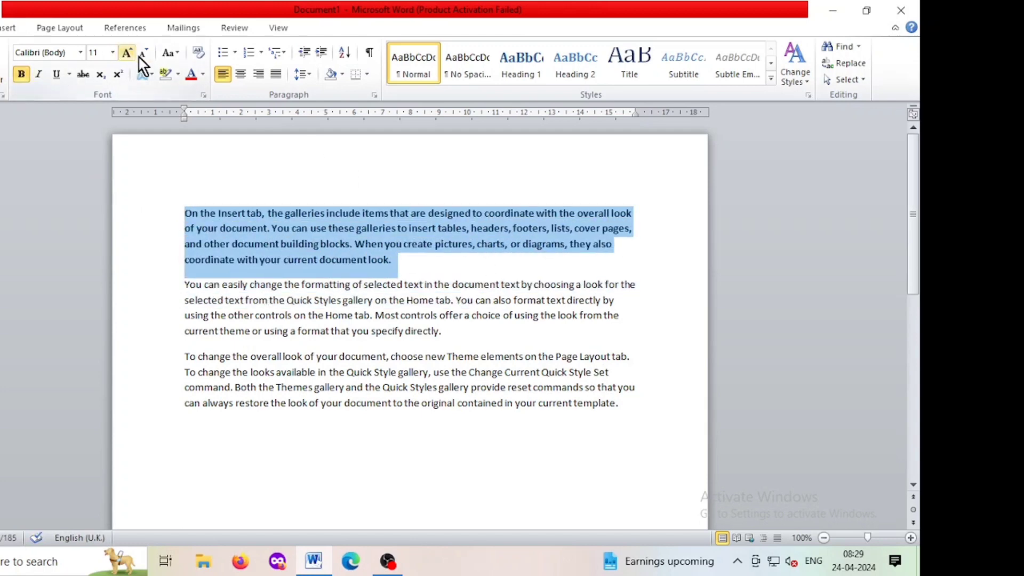
left_click(127, 54)
left_click(127, 54)
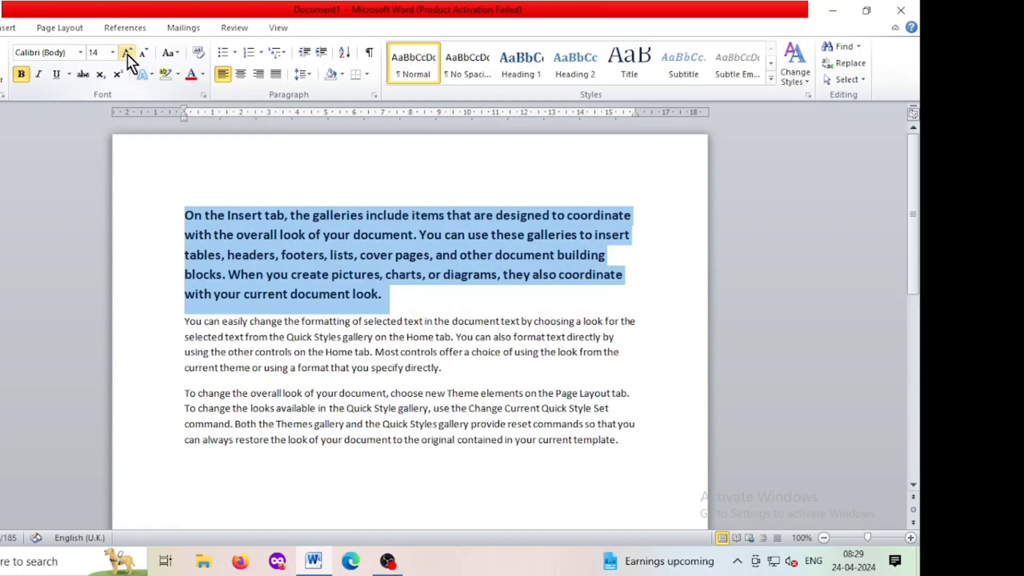
left_click(127, 53)
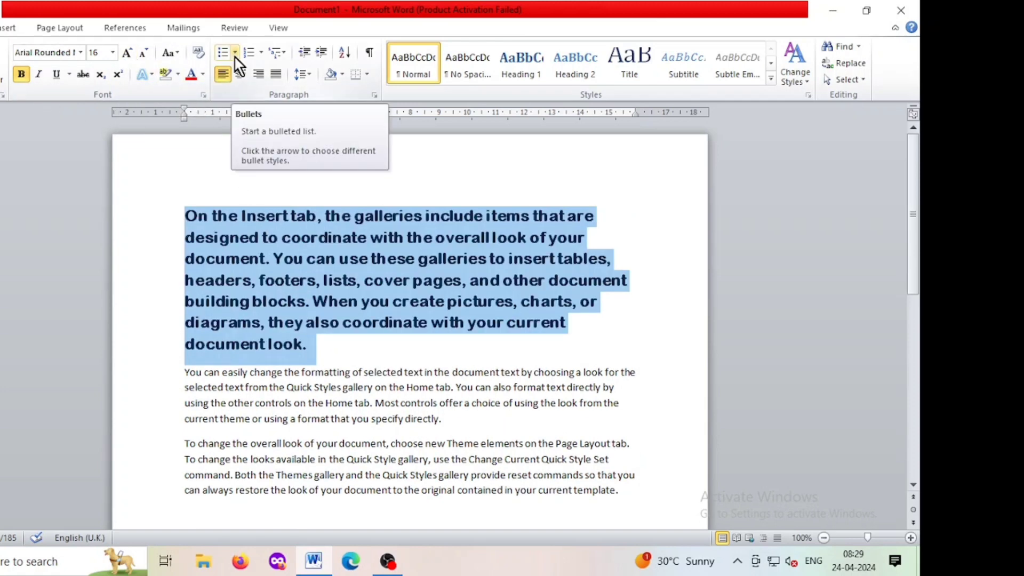
Apply the four-diamond bullet to the first paragraph and add a second bulleted item reading "current".
left_click(235, 53)
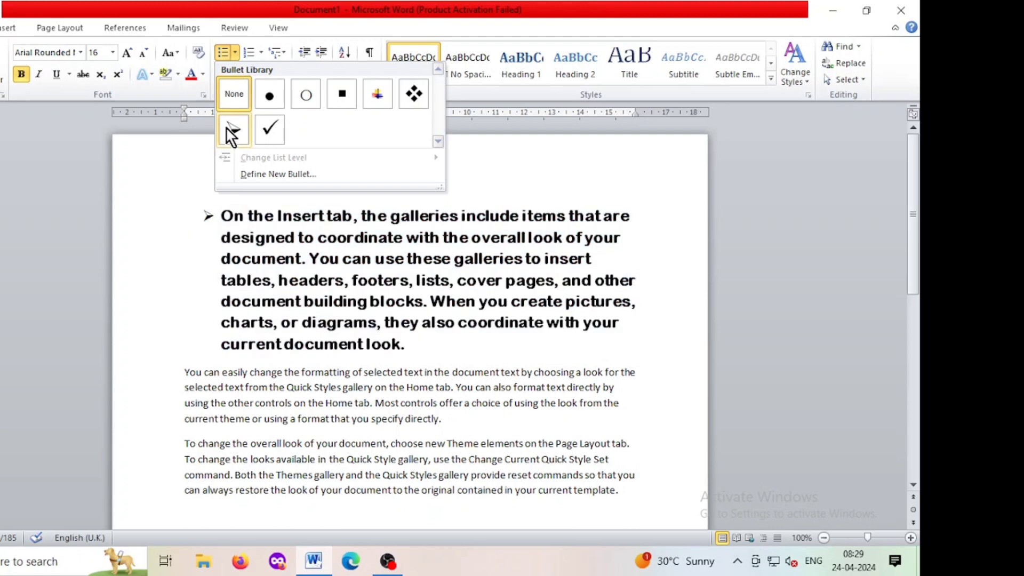
left_click(414, 95)
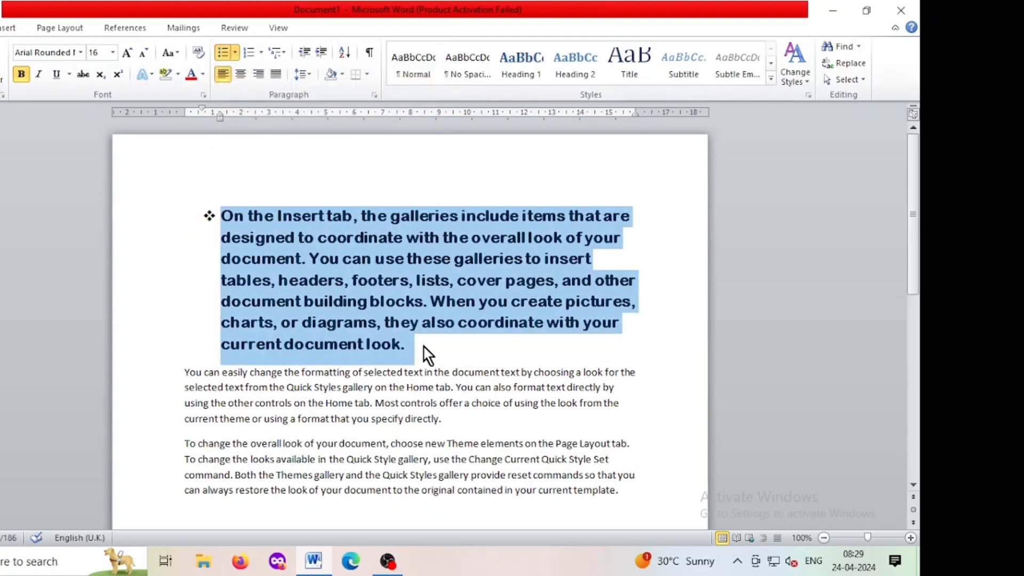
left_click(421, 344)
key("Return")
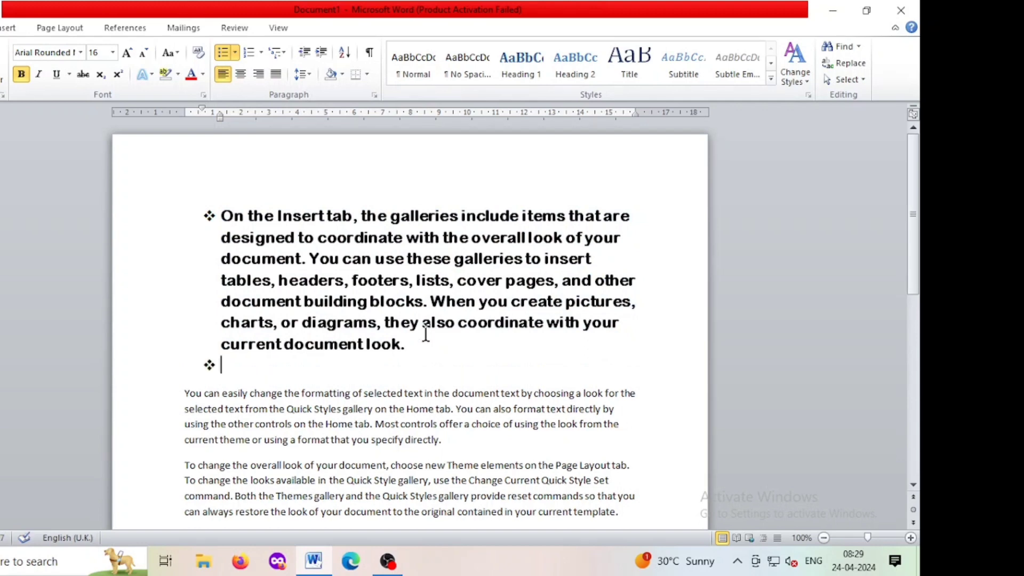
type("current")
key("Return")
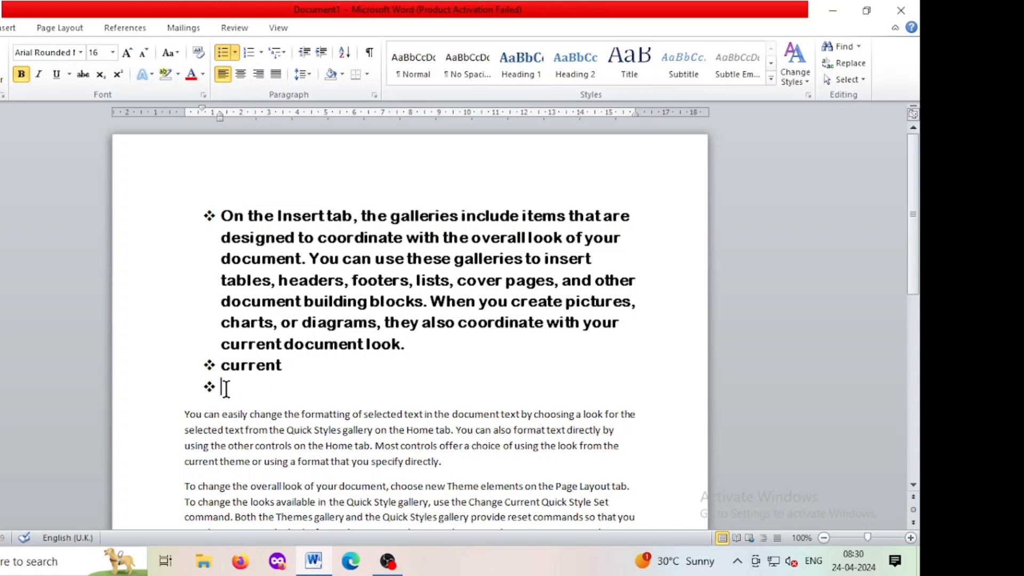
Change the bullets of the two filled list items to the multicoloured picture bullet.
left_click_drag(222, 386, 205, 213)
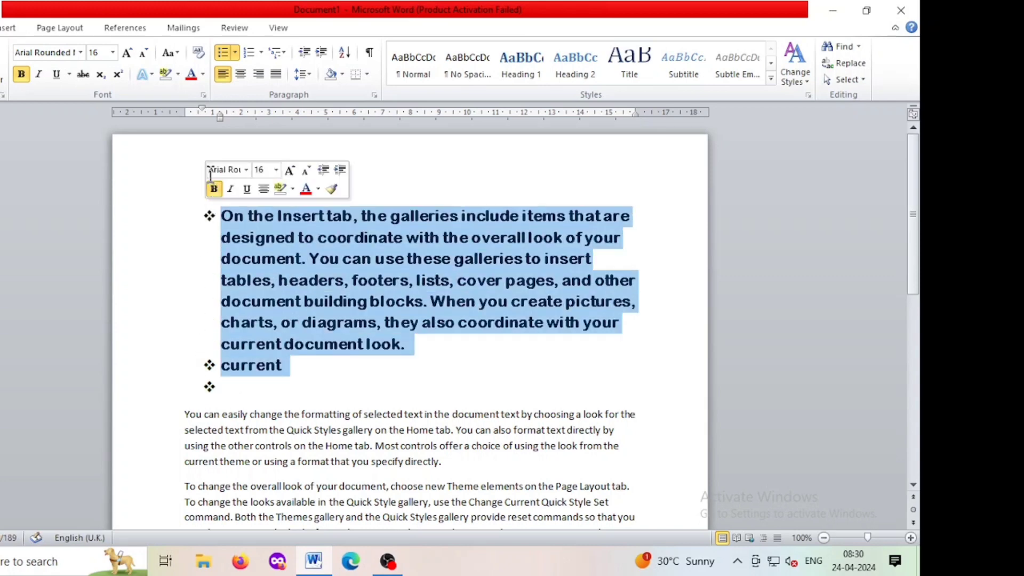
left_click(236, 52)
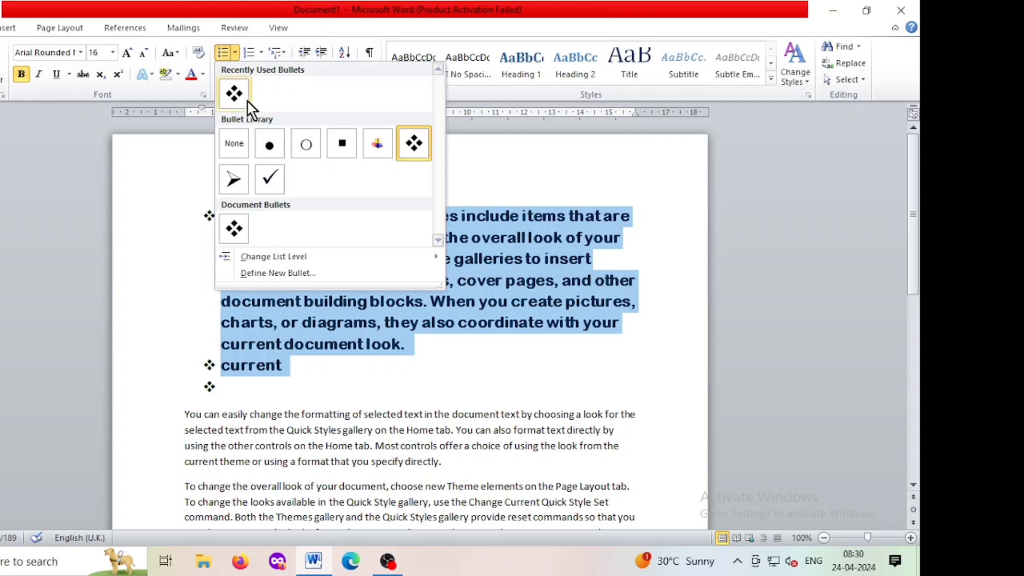
left_click(379, 143)
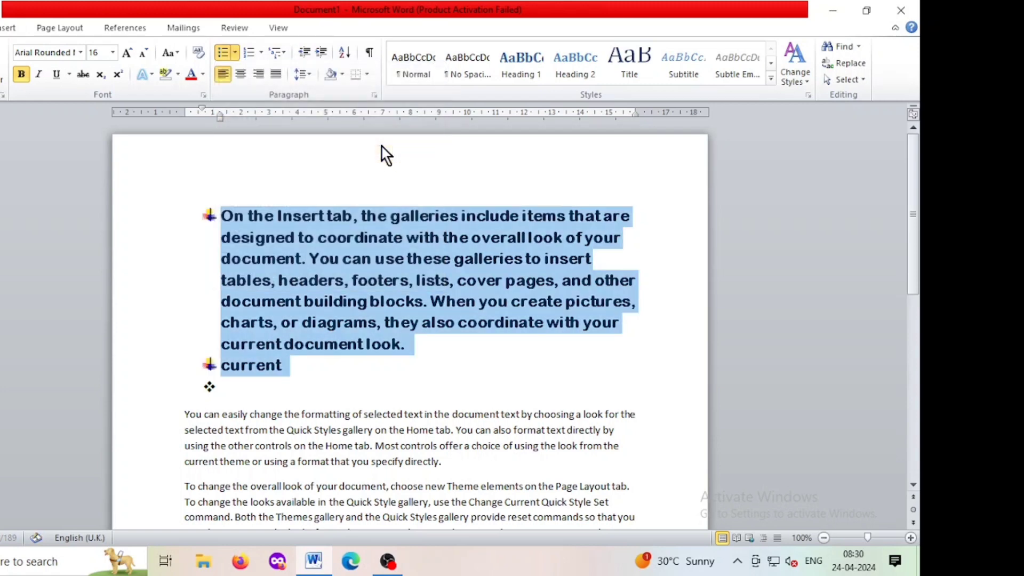
left_click(315, 372)
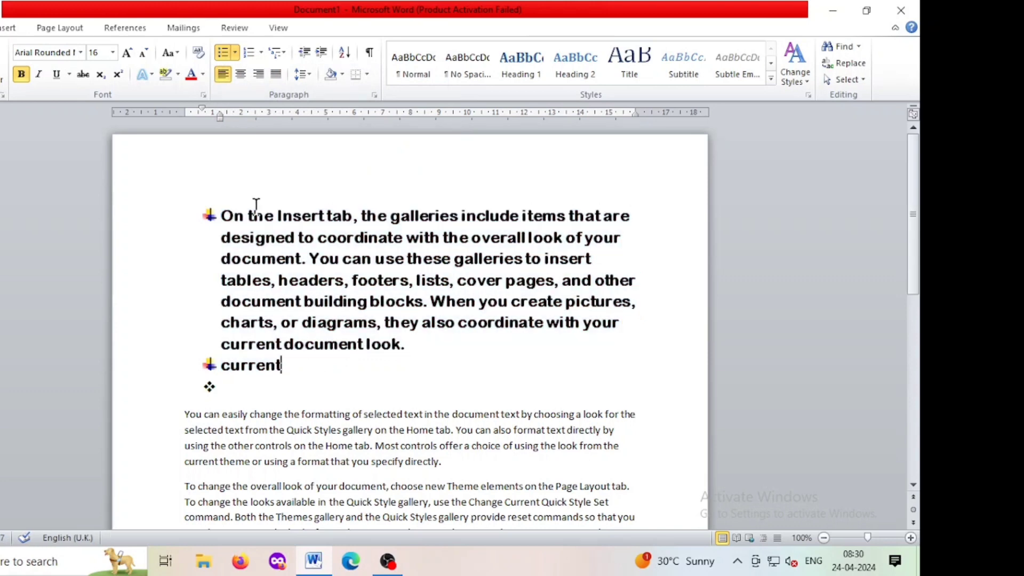
Convert the two filled list items to a numbered list in the 1) 2) 3) format.
left_click(230, 385)
left_click_drag(224, 384, 183, 176)
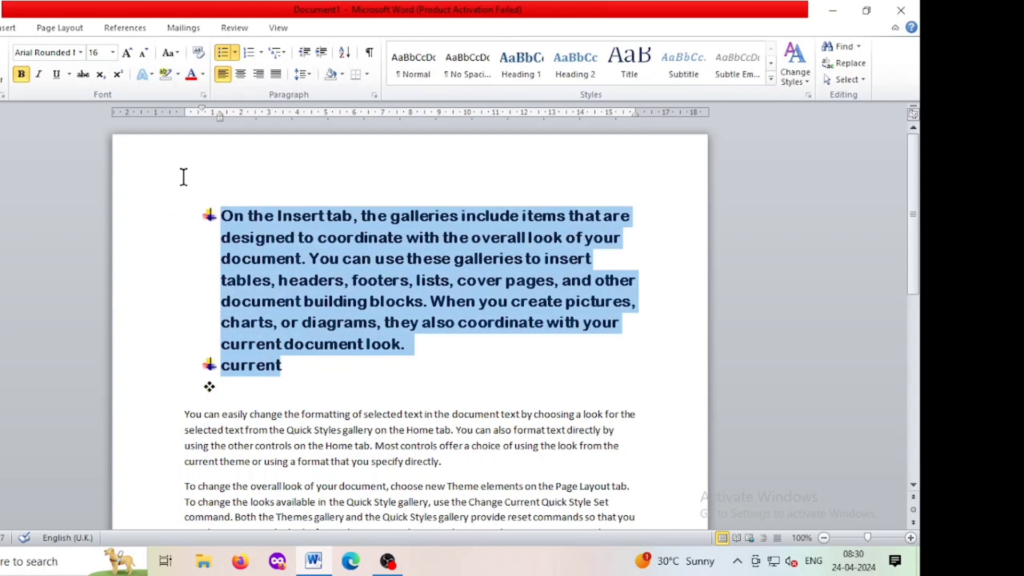
left_click(261, 52)
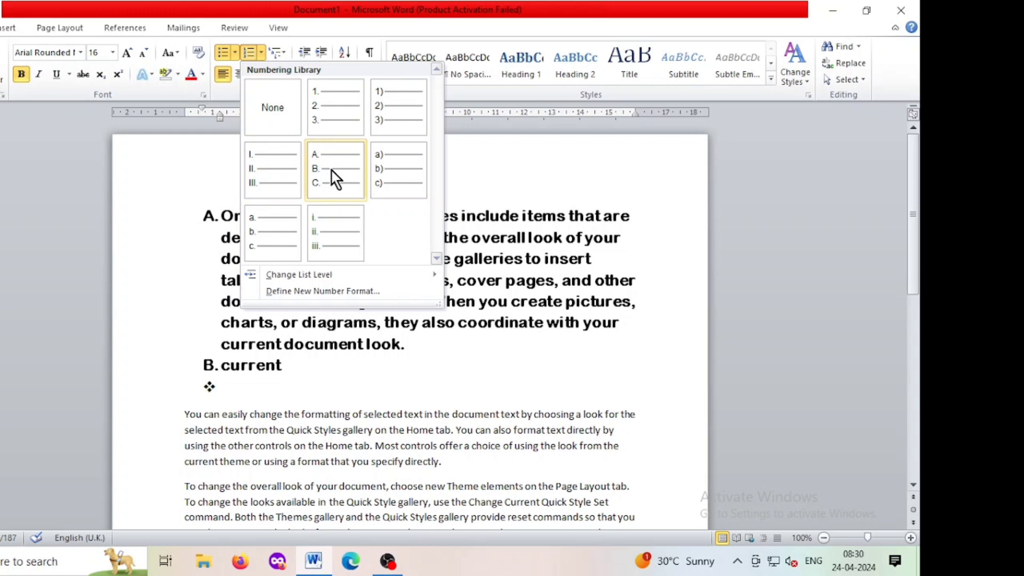
left_click(387, 125)
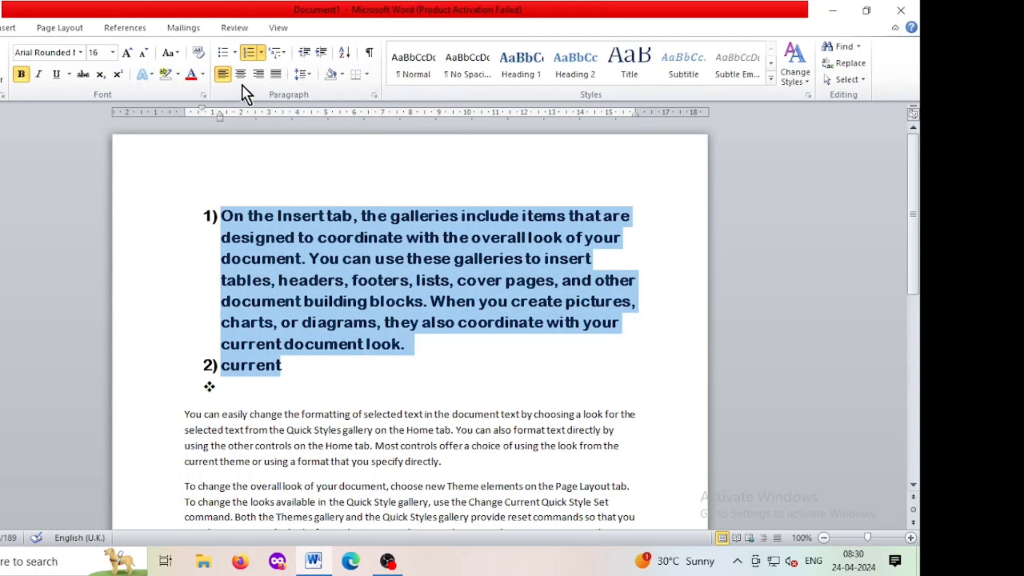
Undo the numbering, the bullets and the added list items, restoring the plain first paragraph.
left_click(287, 340)
key("ctrl+z")
key("ctrl+z")
key("ctrl+z")
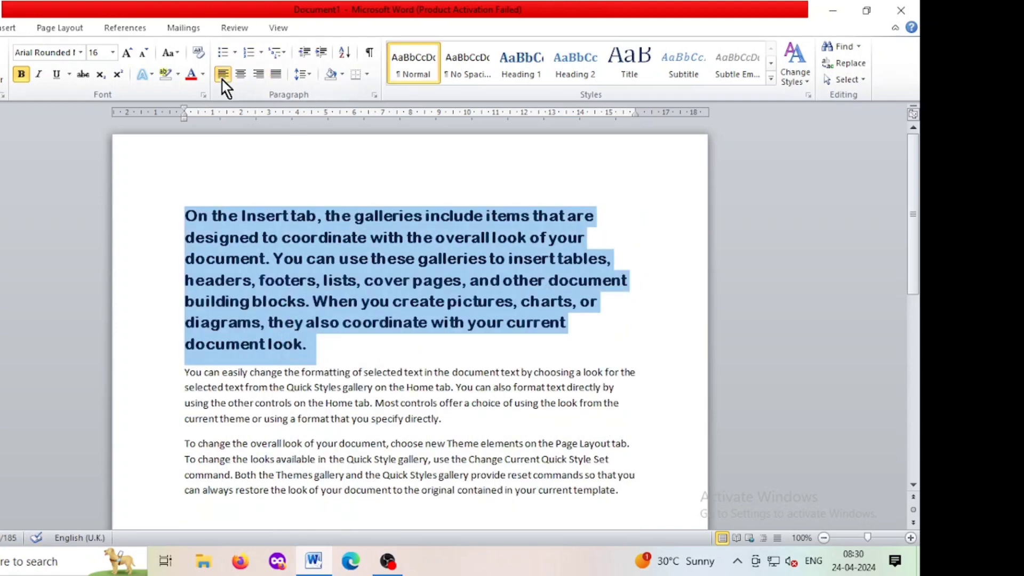
left_click(263, 281)
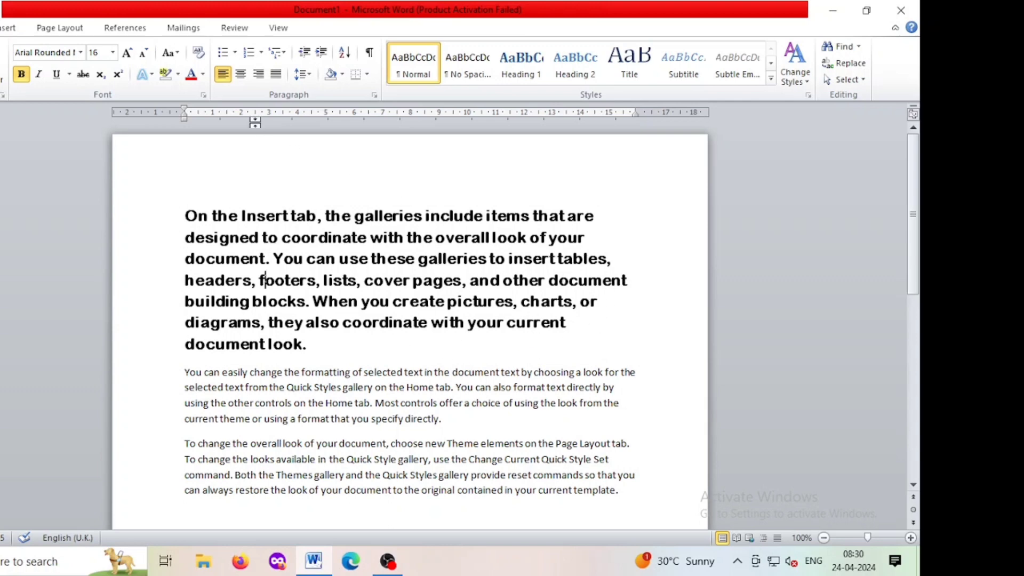
Split "On the Insert tab," from the first paragraph onto its own line and centre it.
left_click(327, 217)
key("Return")
left_click_drag(326, 216, 144, 221)
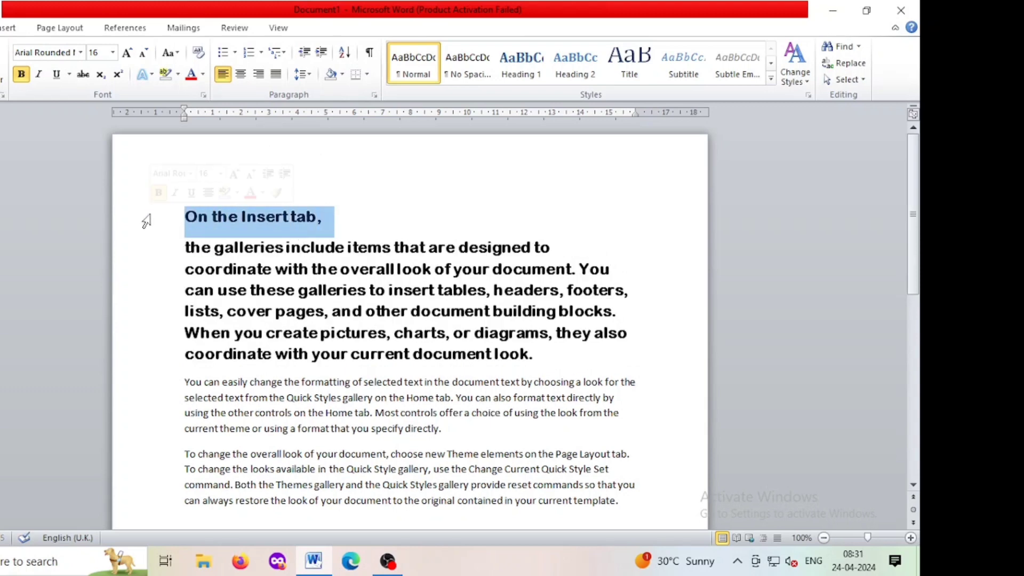
left_click(241, 75)
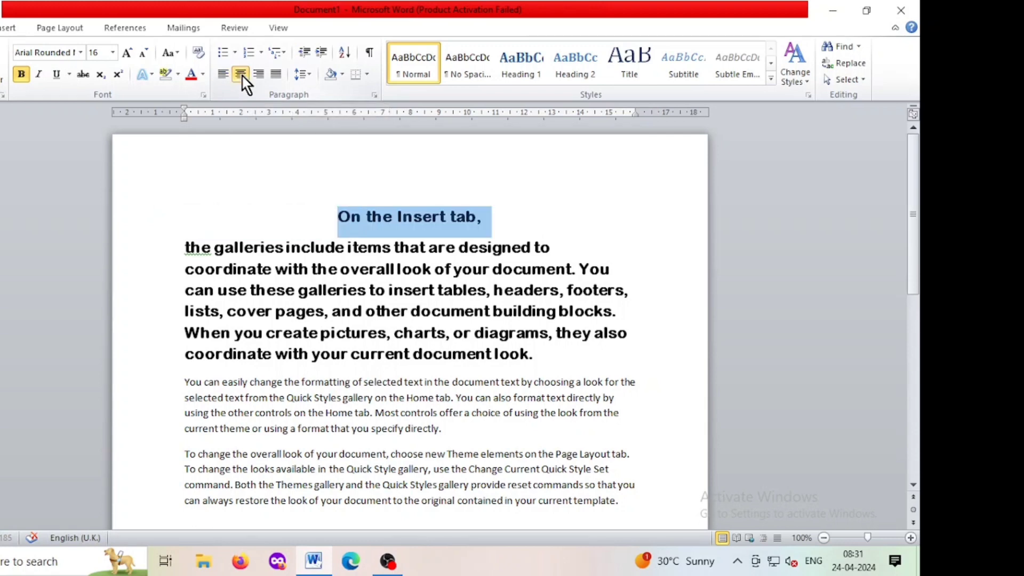
Enlarge the "On the Insert tab," heading to 22 pt and colour its text red.
left_click(127, 53)
left_click(127, 54)
left_click(127, 53)
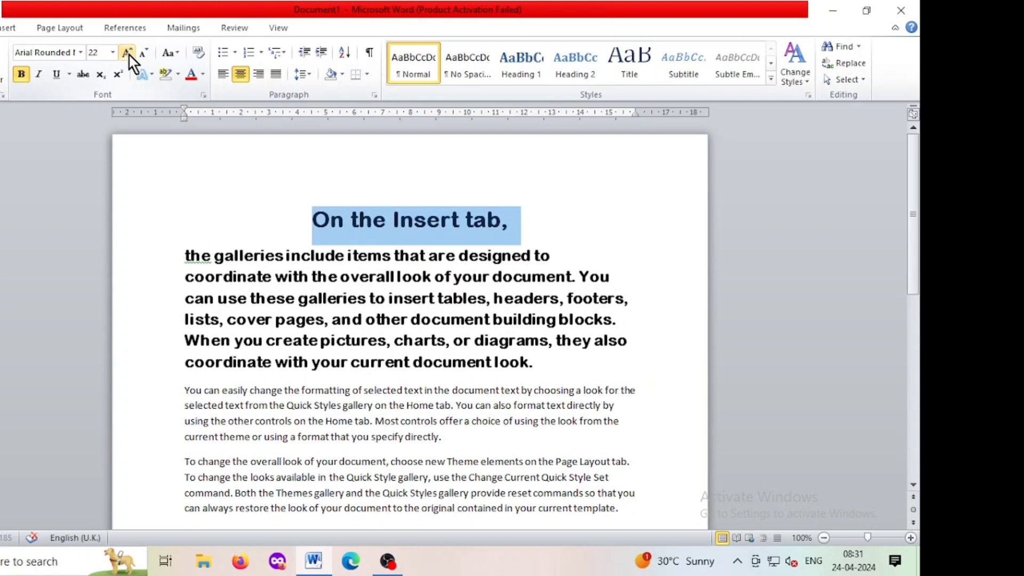
left_click(191, 75)
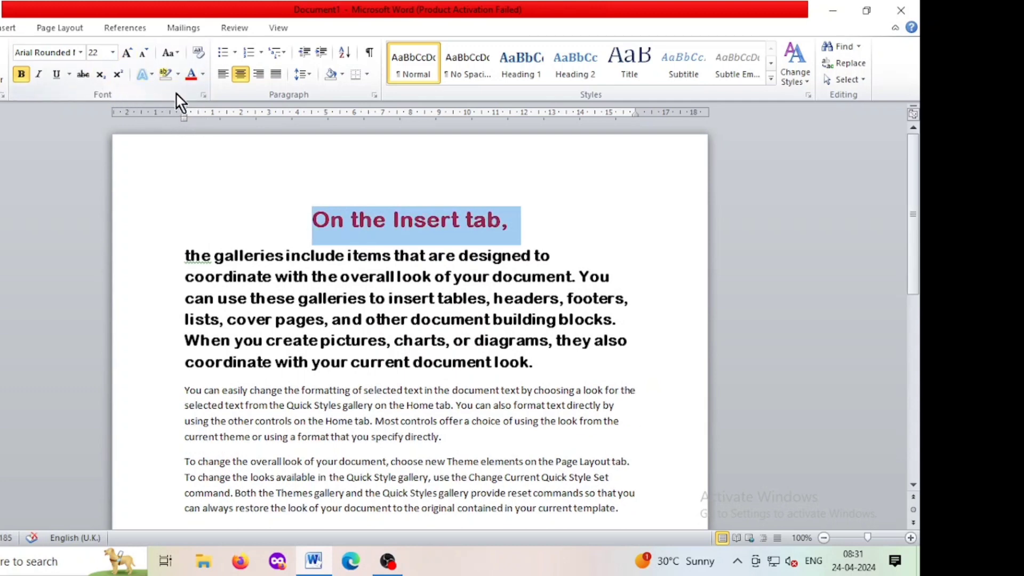
Change the case of the red heading to UPPERCASE.
left_click(170, 52)
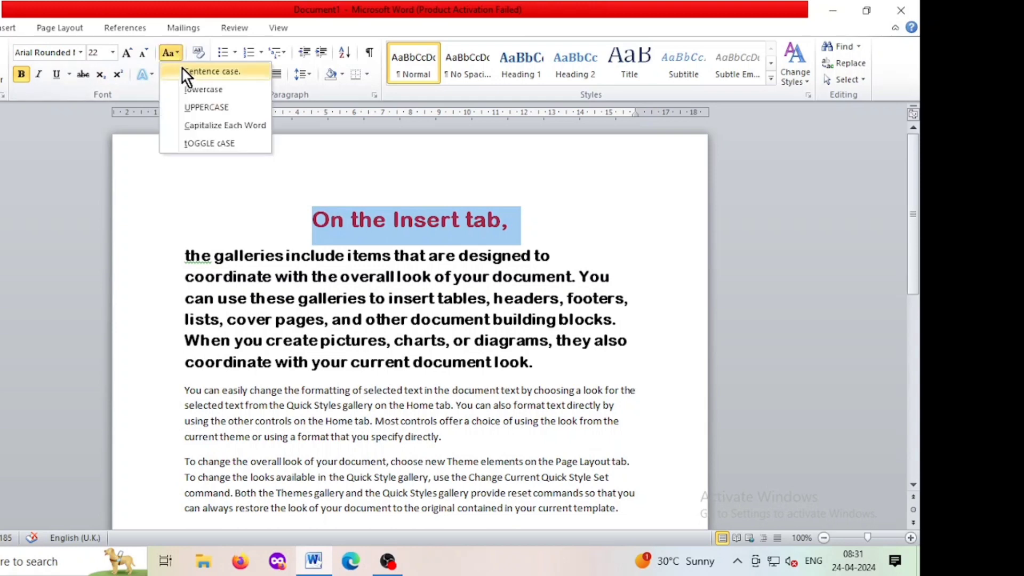
left_click(198, 108)
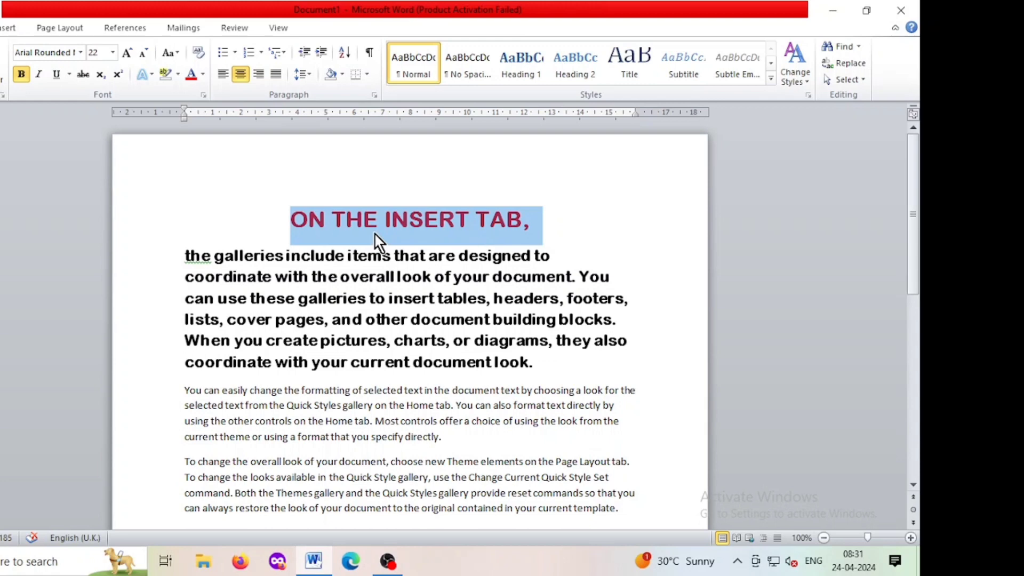
left_click(530, 281)
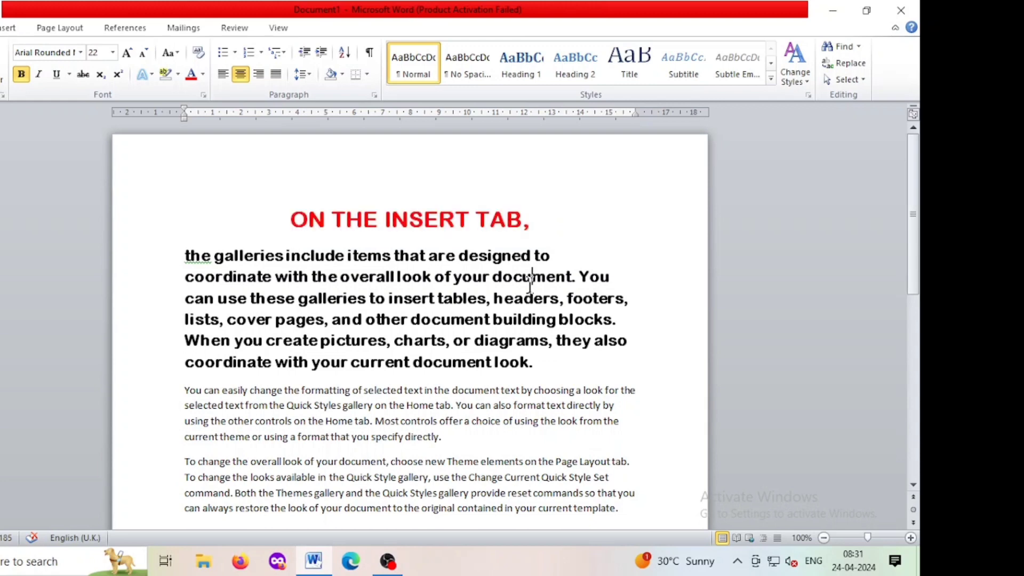
Try right alignment on the bold paragraph below the heading and settle on justified alignment.
left_click(184, 257)
left_click_drag(183, 257, 624, 359)
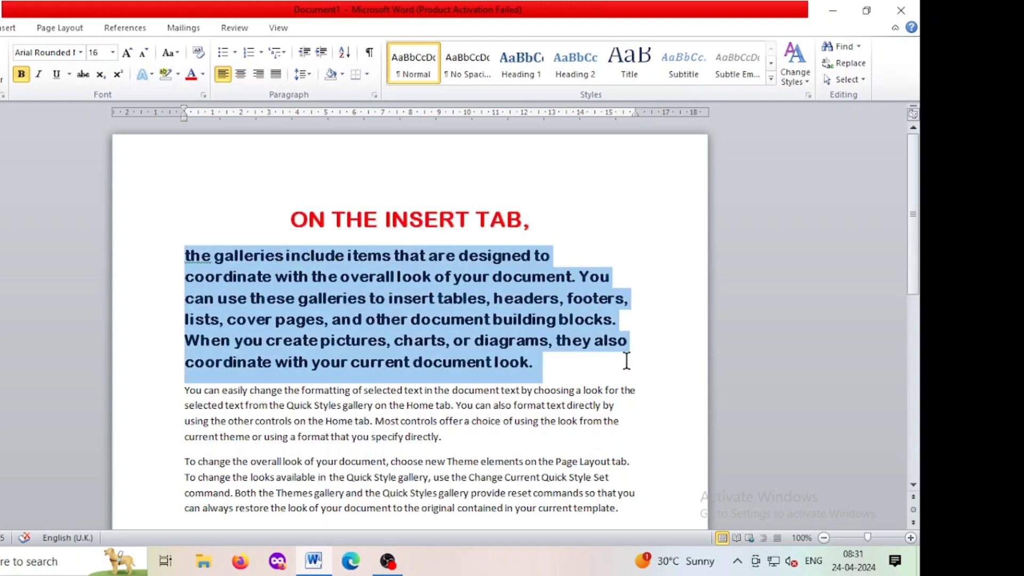
left_click(260, 78)
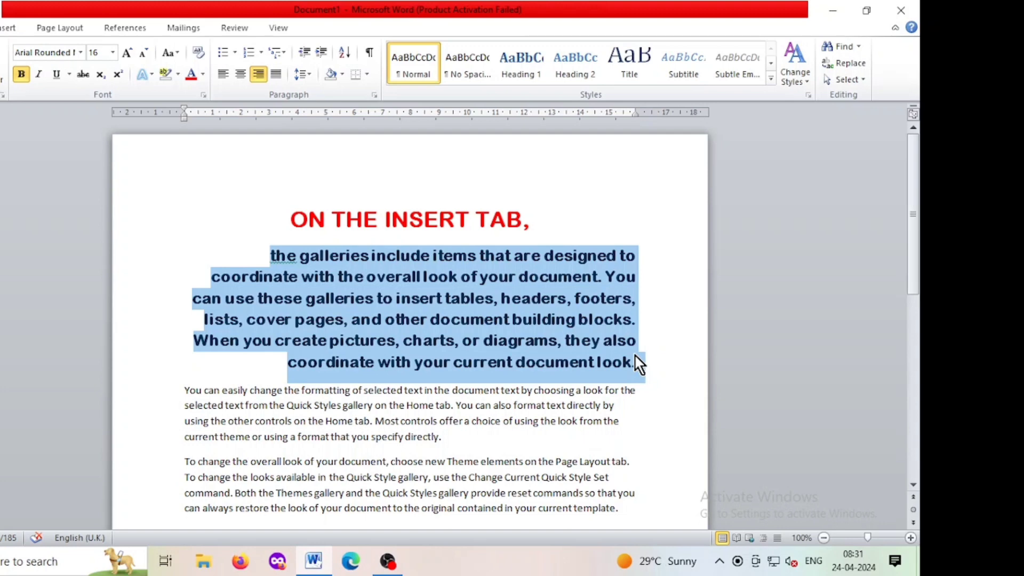
left_click(277, 77)
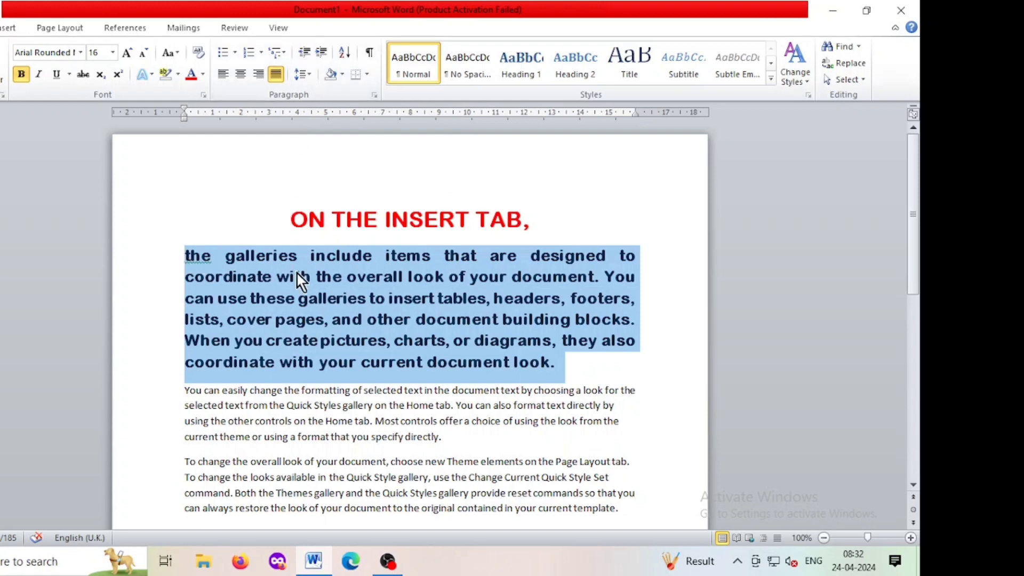
Set the bold paragraph's line spacing to 1.5 and apply light orange shading behind it.
left_click(307, 76)
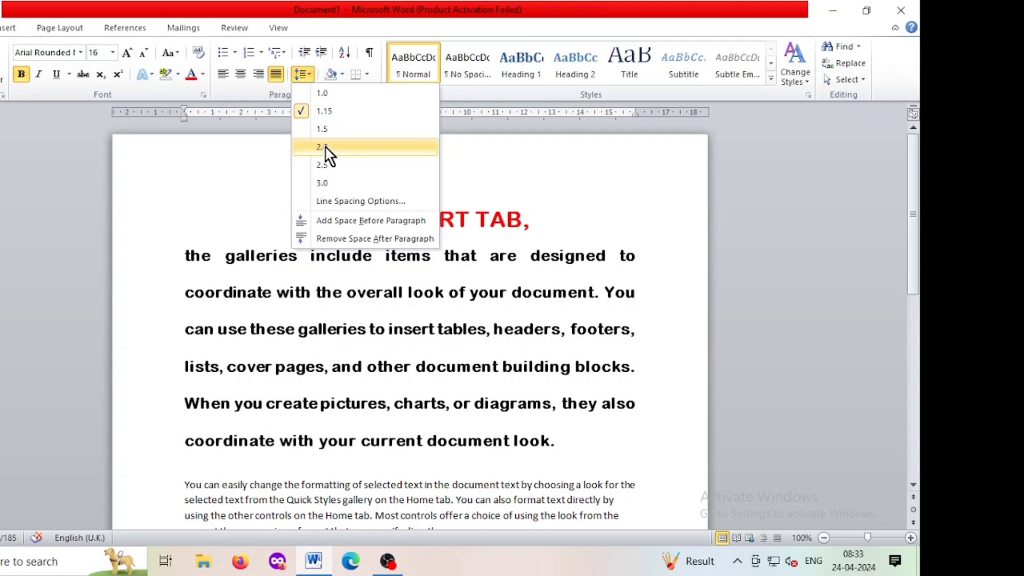
left_click(322, 129)
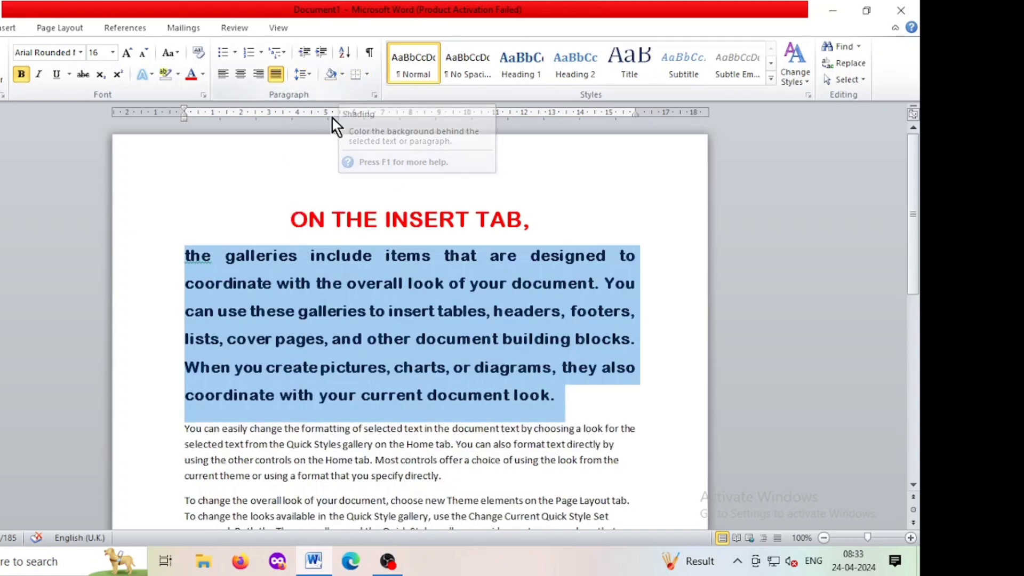
left_click(342, 74)
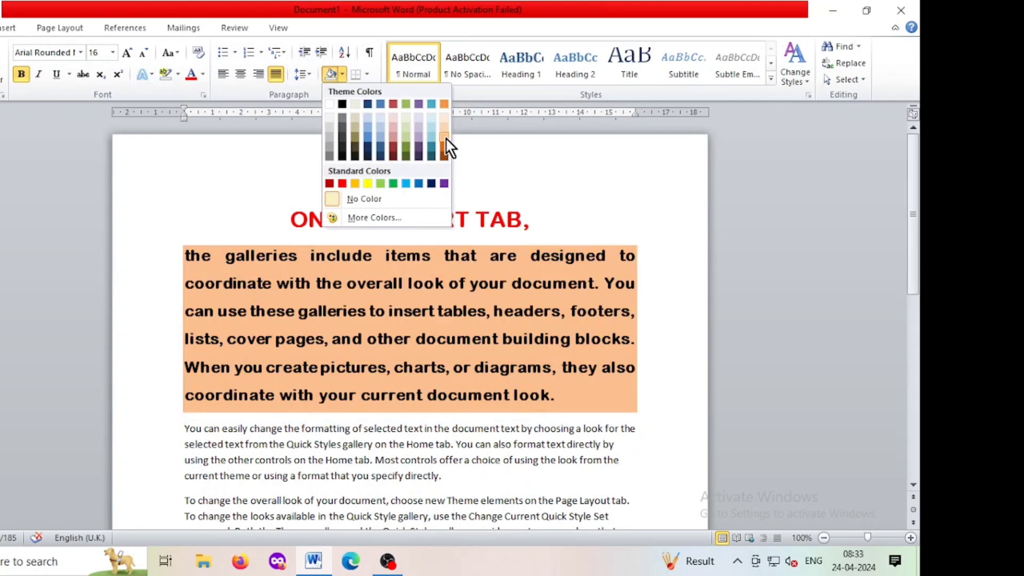
left_click(446, 140)
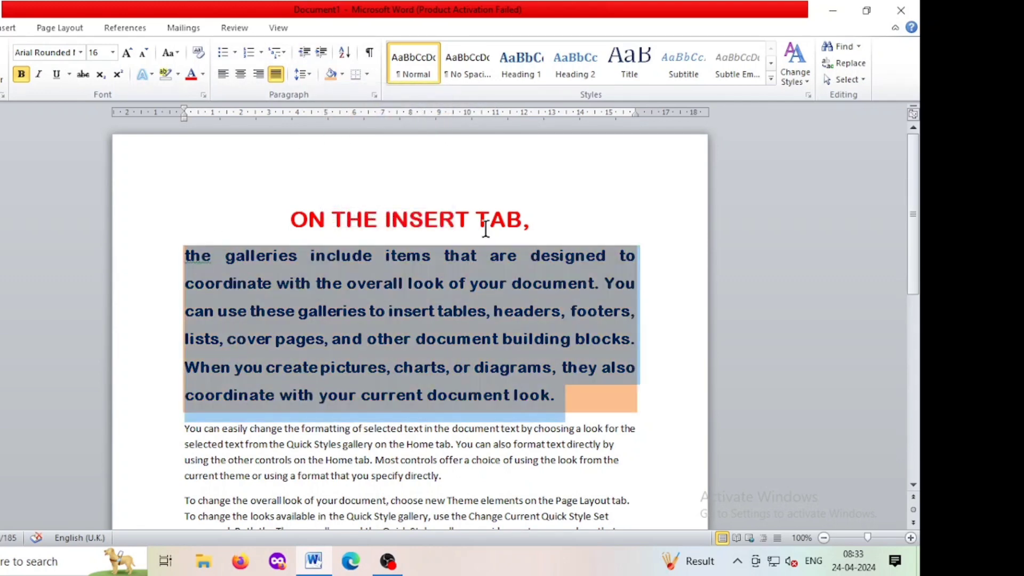
Add outside borders around the orange-shaded bold paragraph.
left_click(366, 75)
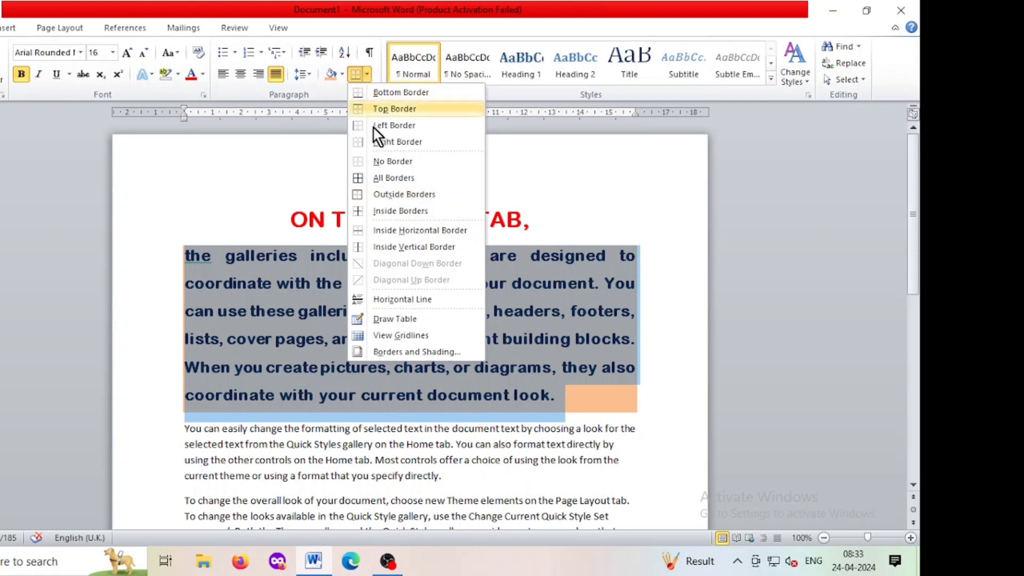
left_click(392, 197)
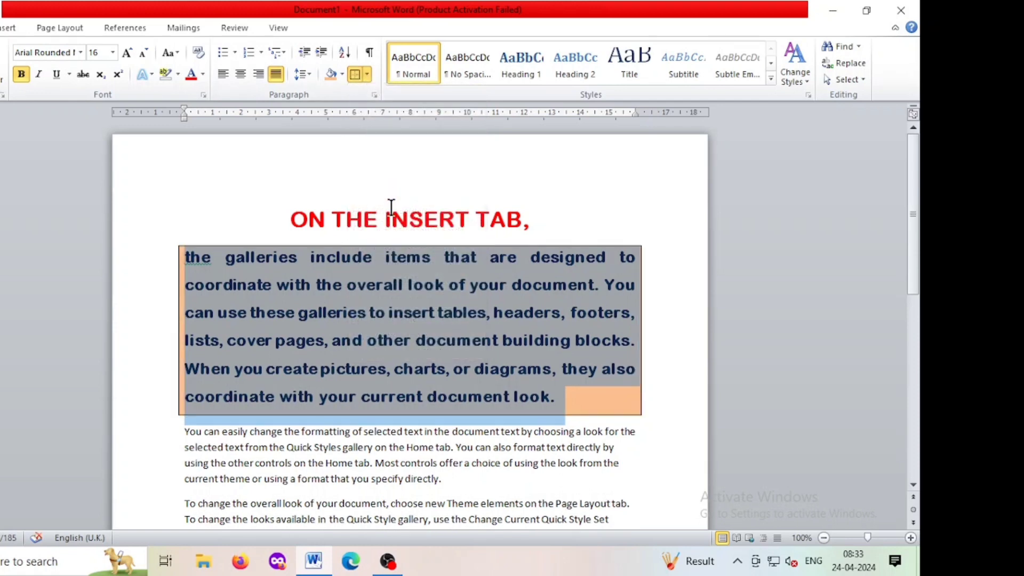
left_click(542, 341)
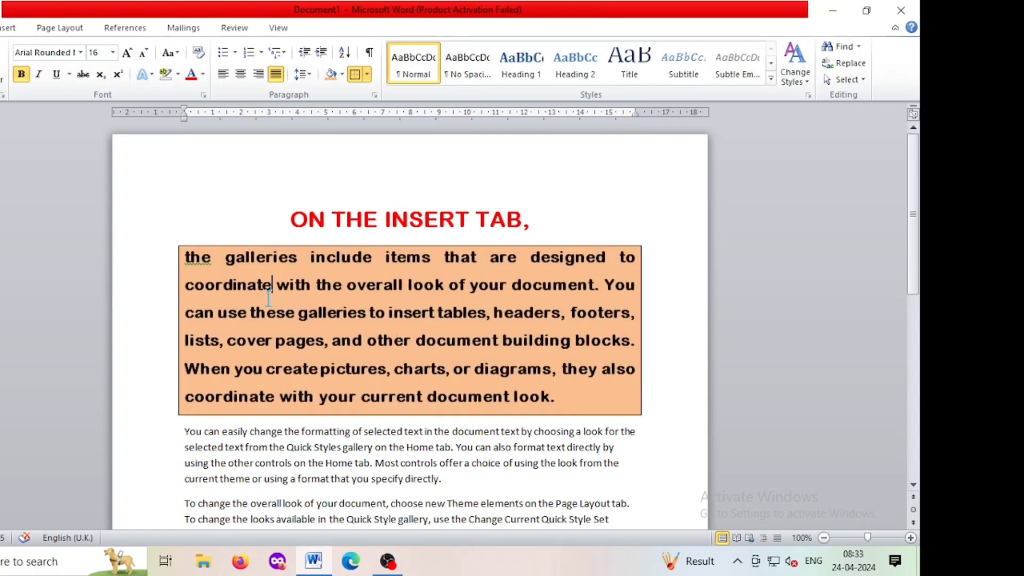
Try the Heading 1 and neighbouring styles on the paragraph starting "You can easily change" and settle on Heading 2.
scroll(270, 292, "down", 2)
left_click_drag(185, 324, 457, 373)
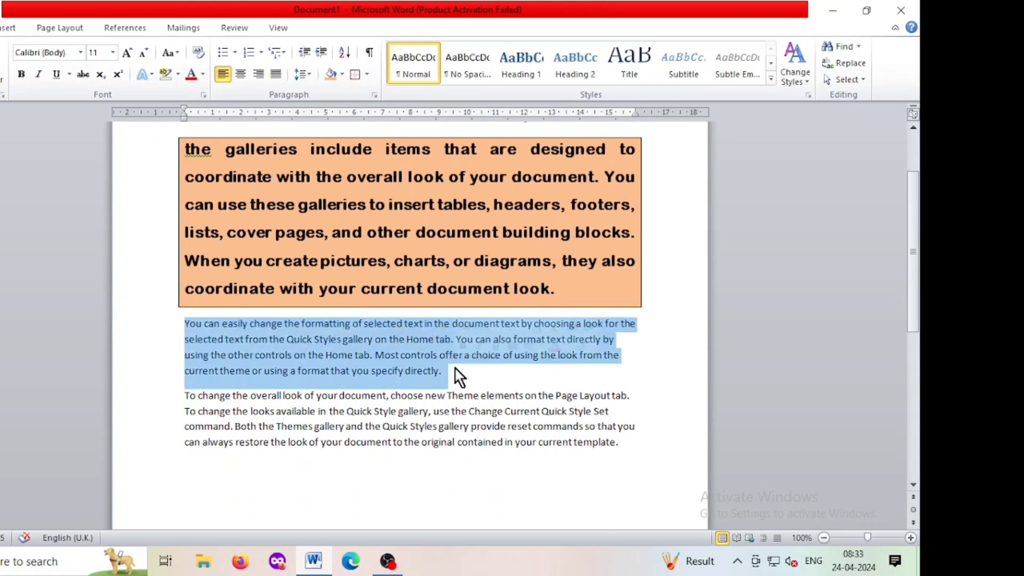
left_click(482, 79)
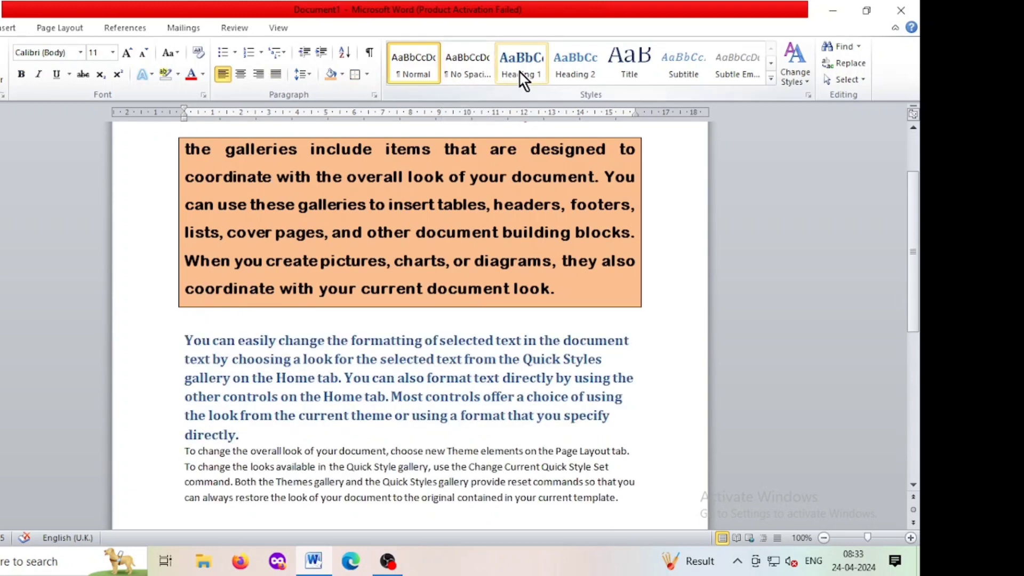
left_click(579, 75)
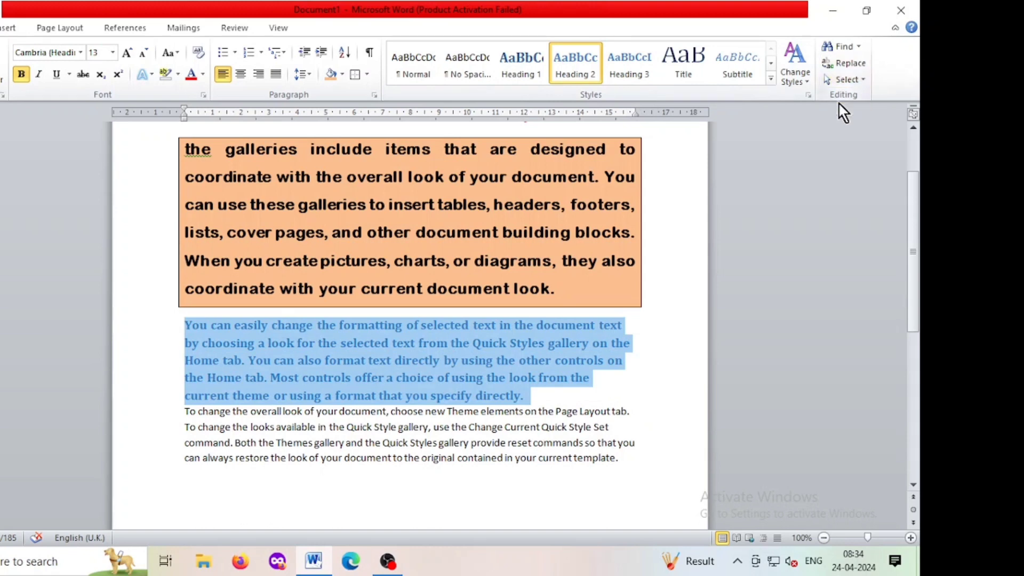
Open the Navigation pane for searching, look over the Replace and Find options in the Find and Replace dialog, and close the dialog.
left_click(45, 115)
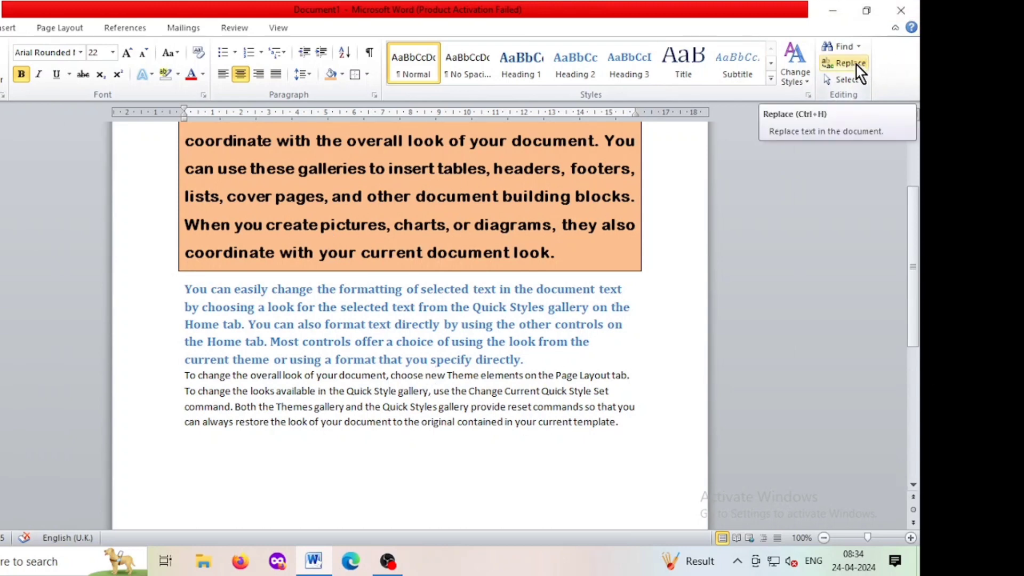
left_click(847, 47)
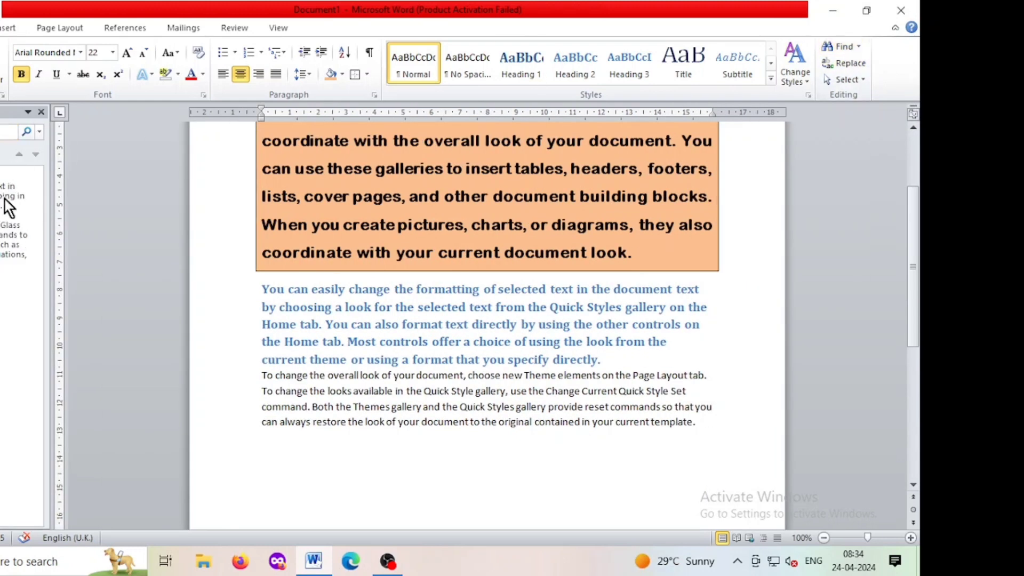
left_click(852, 65)
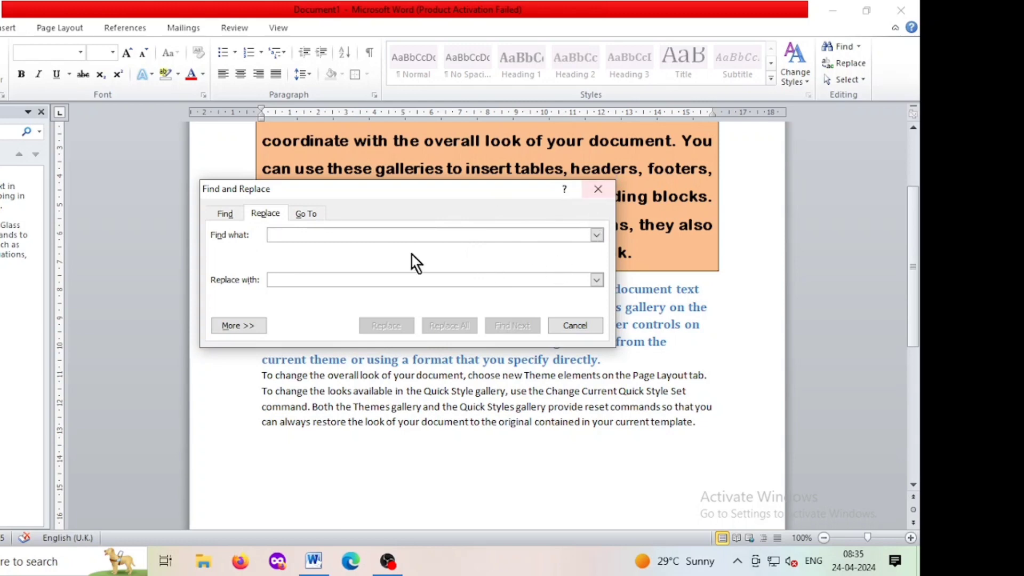
left_click(229, 215)
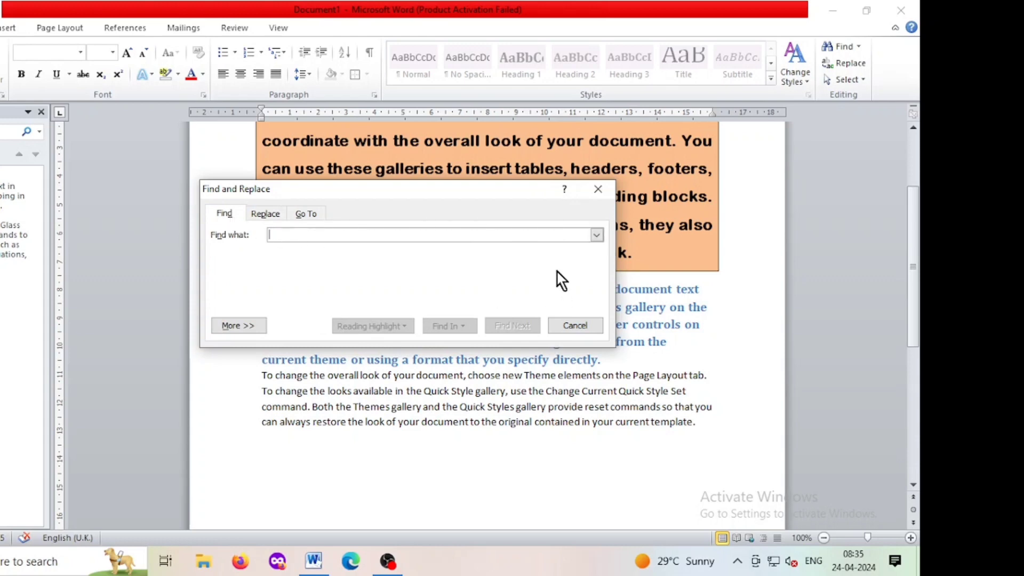
left_click(598, 190)
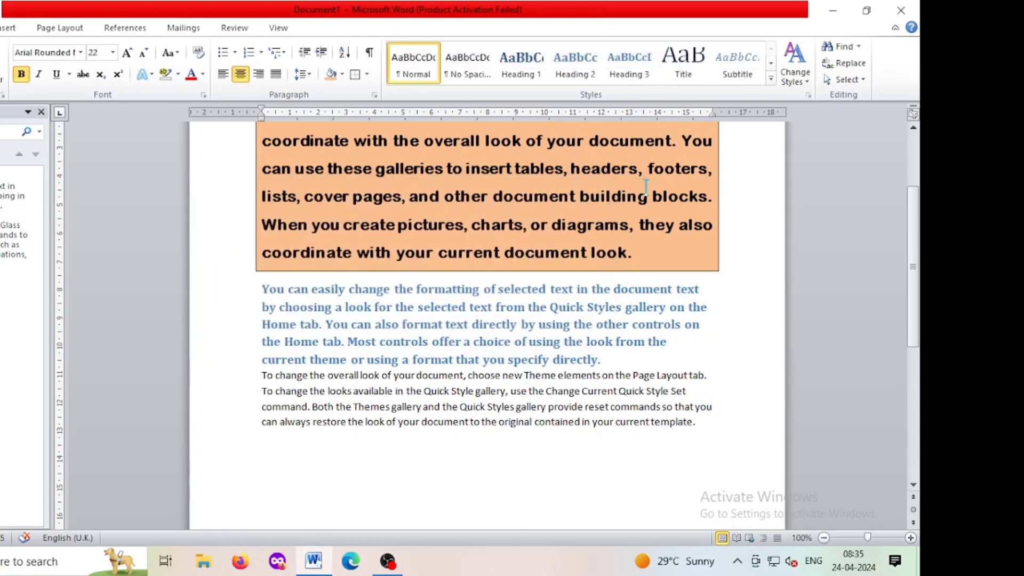
Copy the word "You" from the orange-shaded paragraph and paste it repeatedly at that paragraph's end, filling over two lines.
scroll(527, 217, "up", 2)
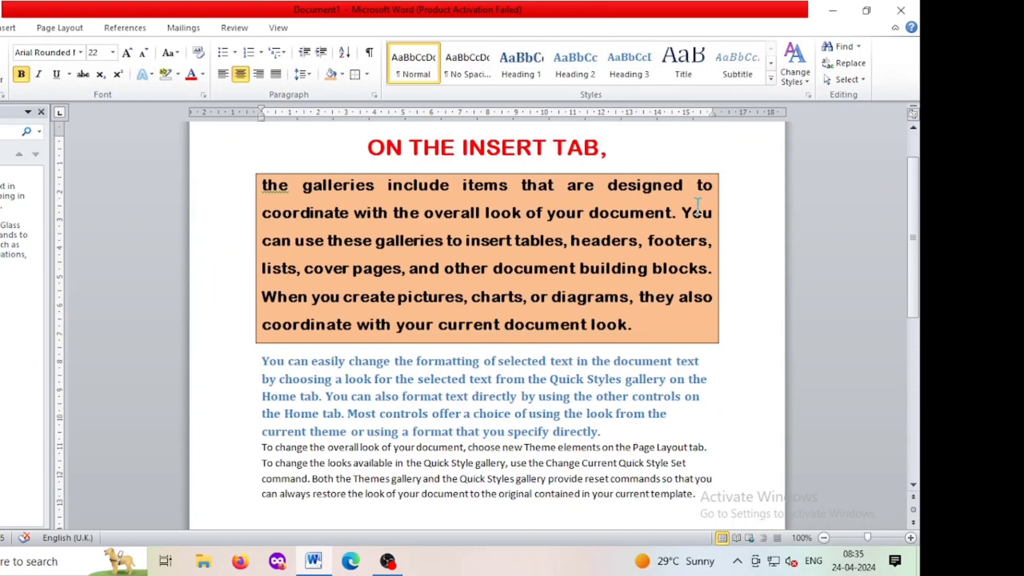
left_click_drag(682, 213, 712, 214)
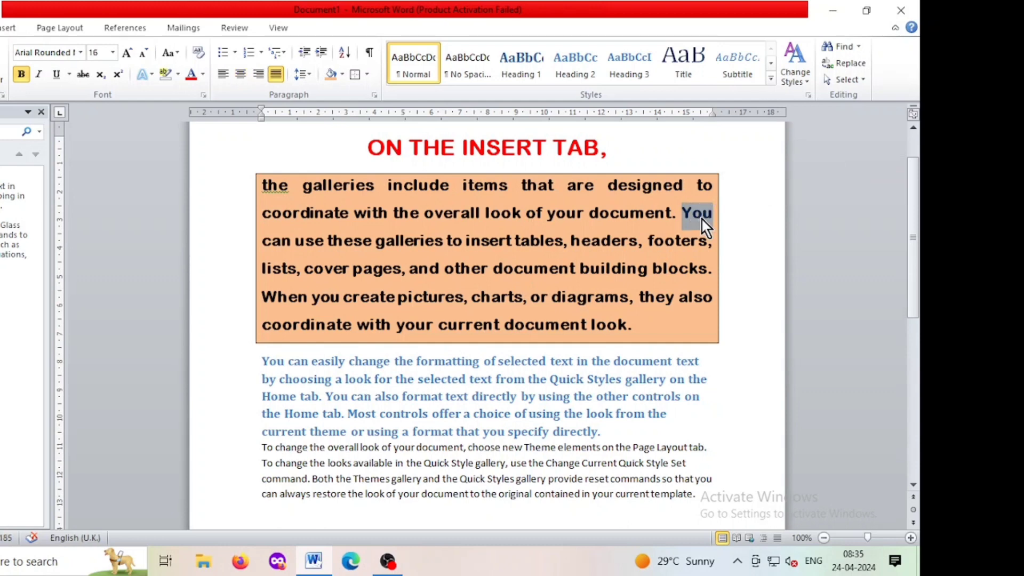
key("ctrl+c")
left_click(640, 324)
key("ctrl+v")
key("ctrl+v")
key("ctrl+v")
key("ctrl+v")
key("ctrl+v")
key("ctrl+v")
key("ctrl+v")
key("ctrl+v")
key("ctrl+v")
key("ctrl+v")
key("ctrl+v")
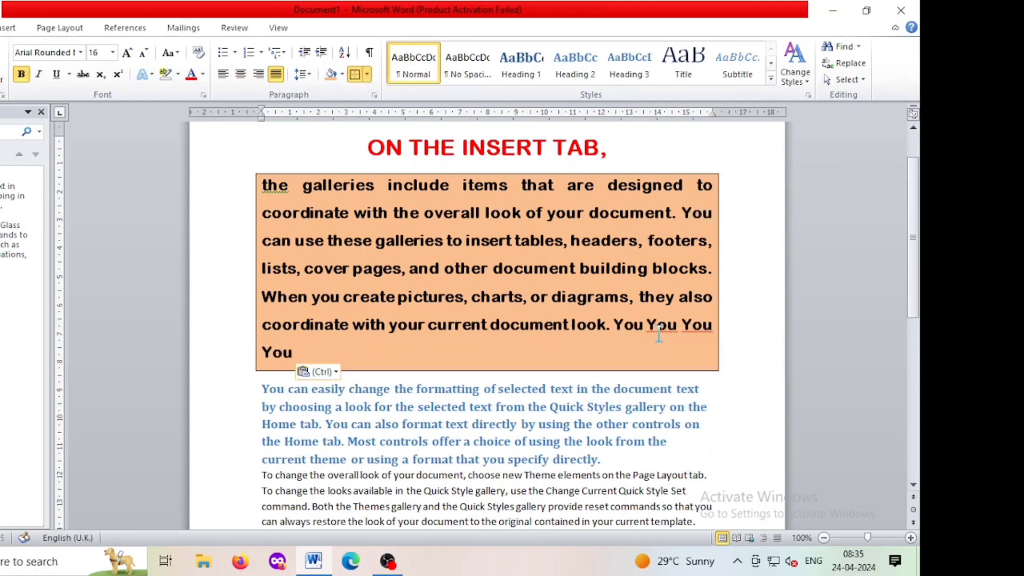
key("ctrl+v")
key("ctrl+v")
key("ctrl+v")
key("ctrl+v")
key("ctrl+v")
key("ctrl+v")
key("ctrl+v")
key("ctrl+v")
key("ctrl+v")
key("ctrl+v")
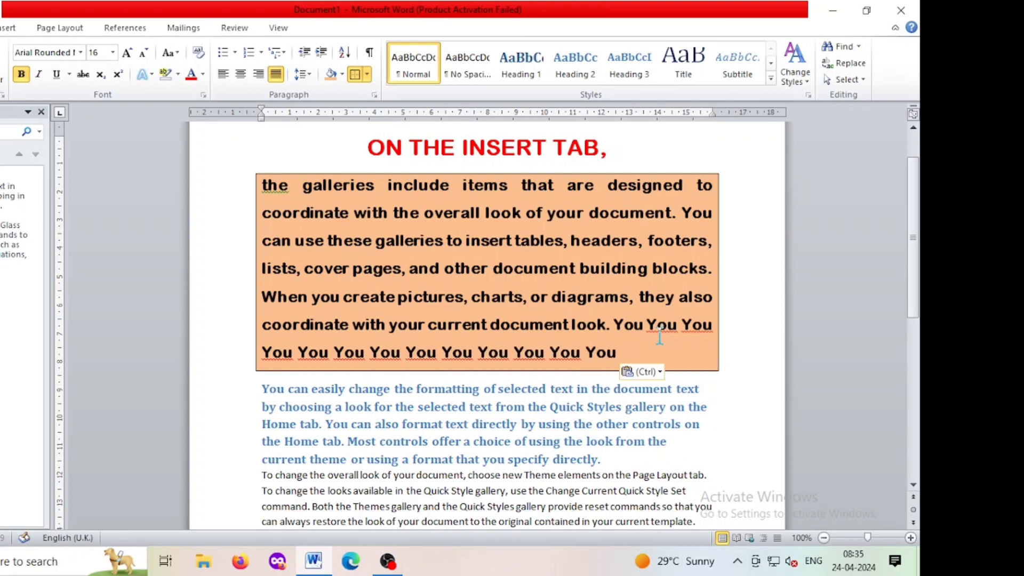
key("ctrl+v")
key("ctrl+v")
key("ctrl+v")
key("ctrl+v")
key("ctrl+v")
key("ctrl+v")
key("ctrl+v")
Replace every occurrence of "you" in the document with "the" and close Find and Replace.
key("ctrl+h")
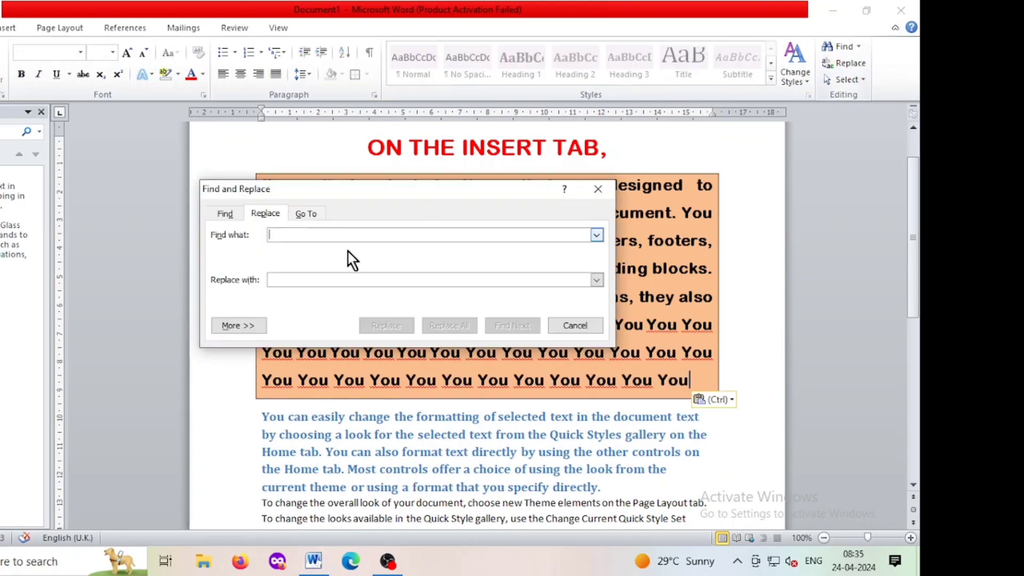
left_click(225, 214)
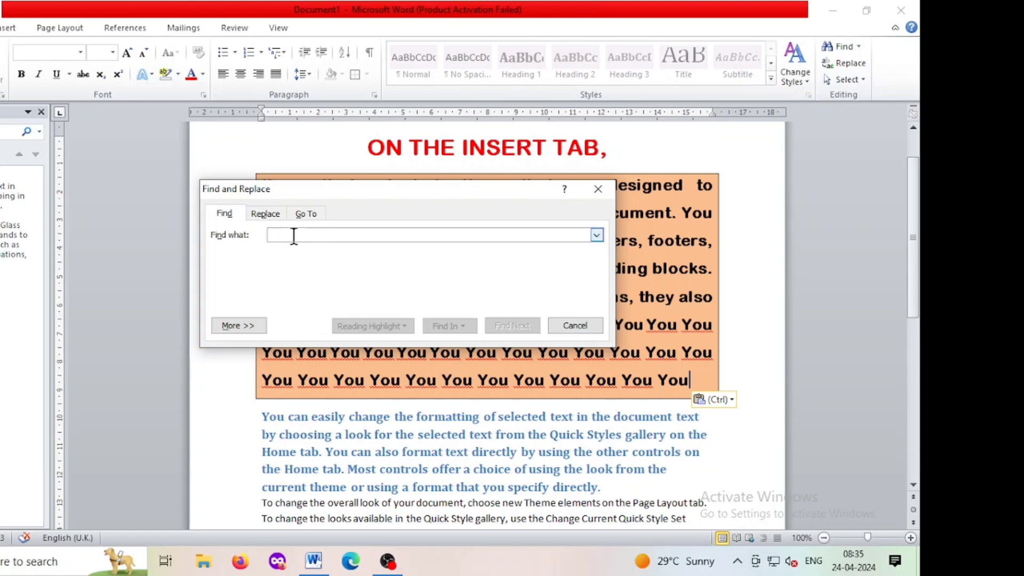
type("you")
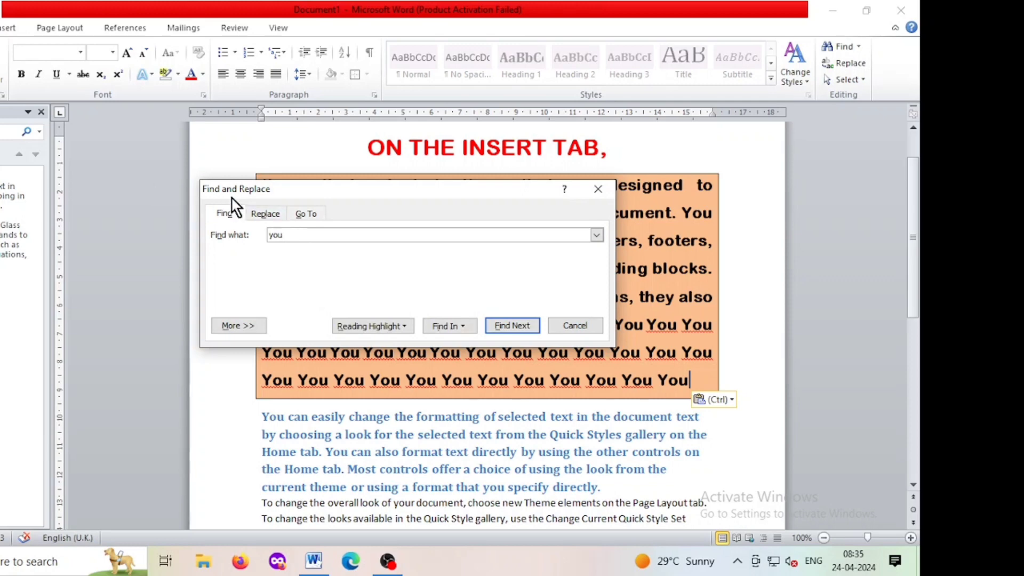
left_click(265, 214)
left_click(289, 278)
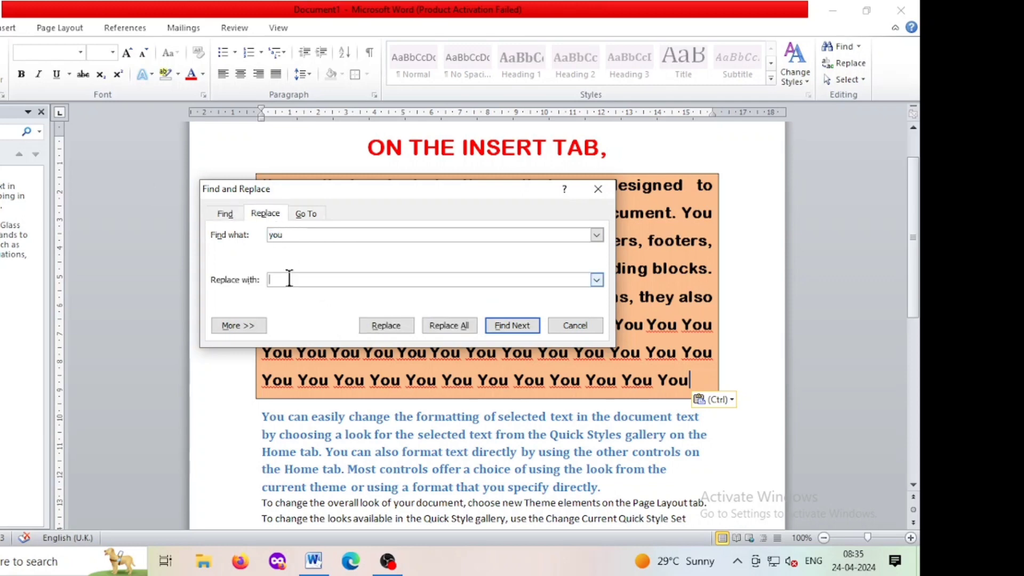
type("the")
left_click(449, 326)
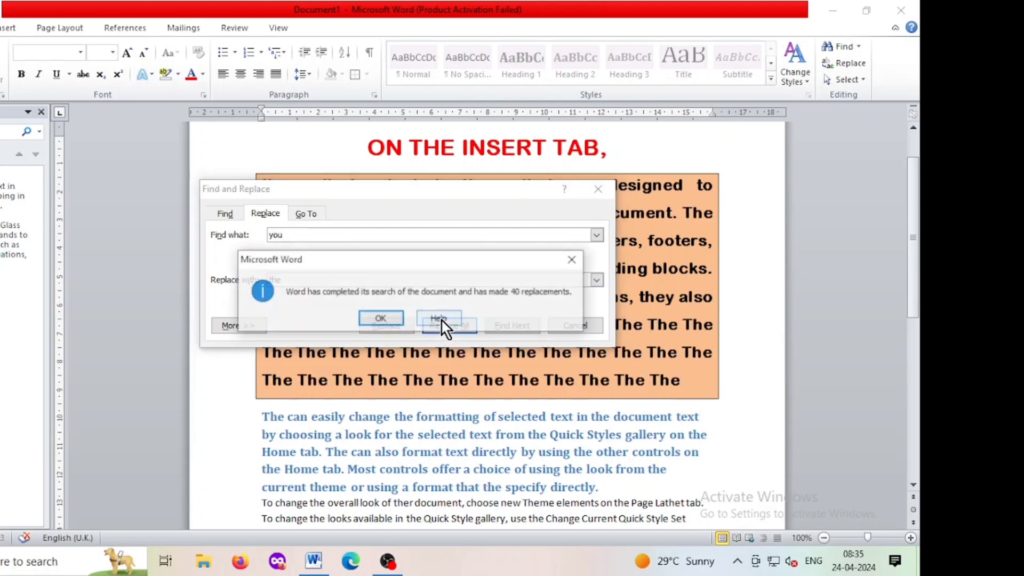
left_click(385, 322)
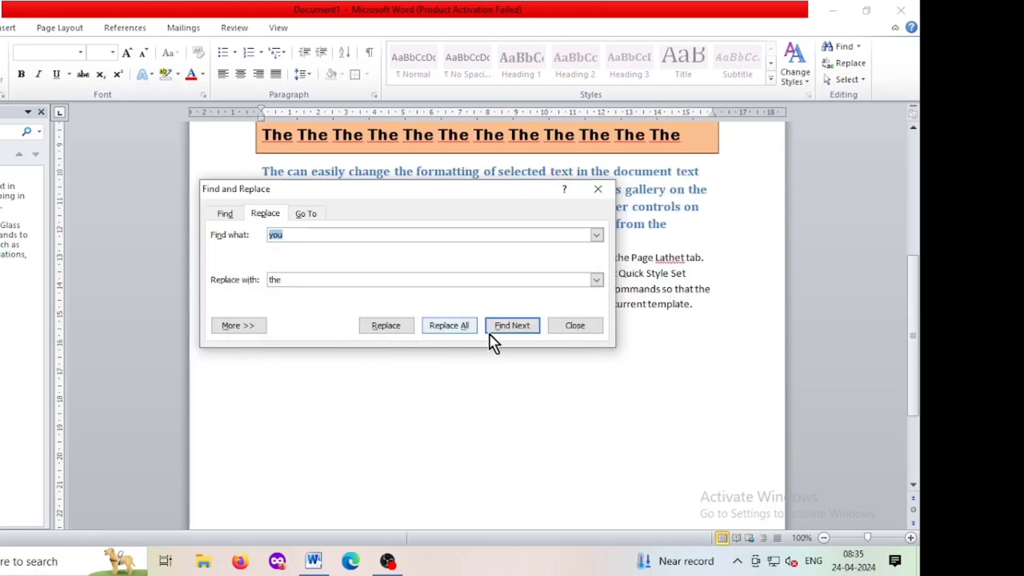
left_click(591, 335)
scroll(570, 318, "up", 5)
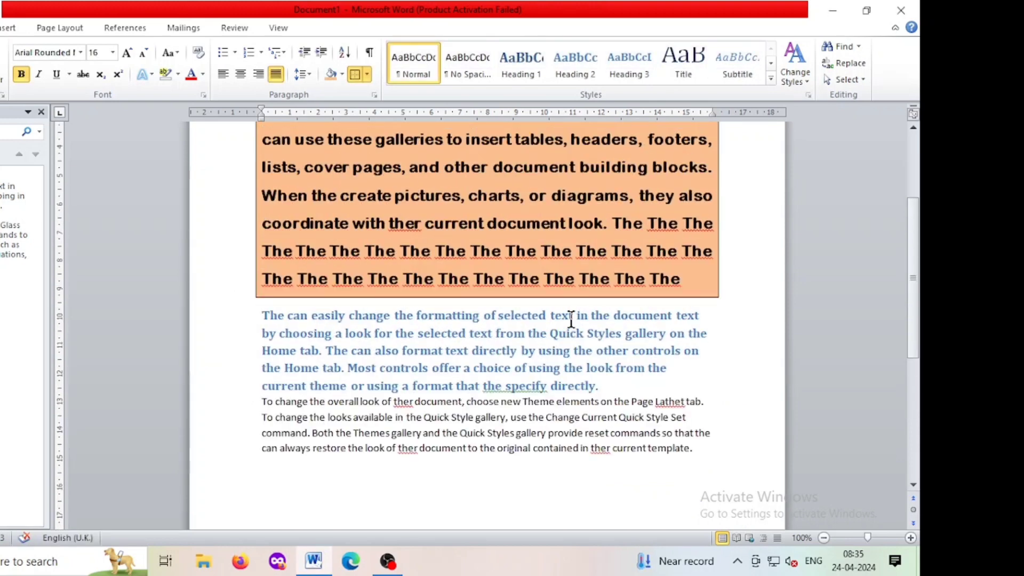
left_click_drag(611, 223, 696, 282)
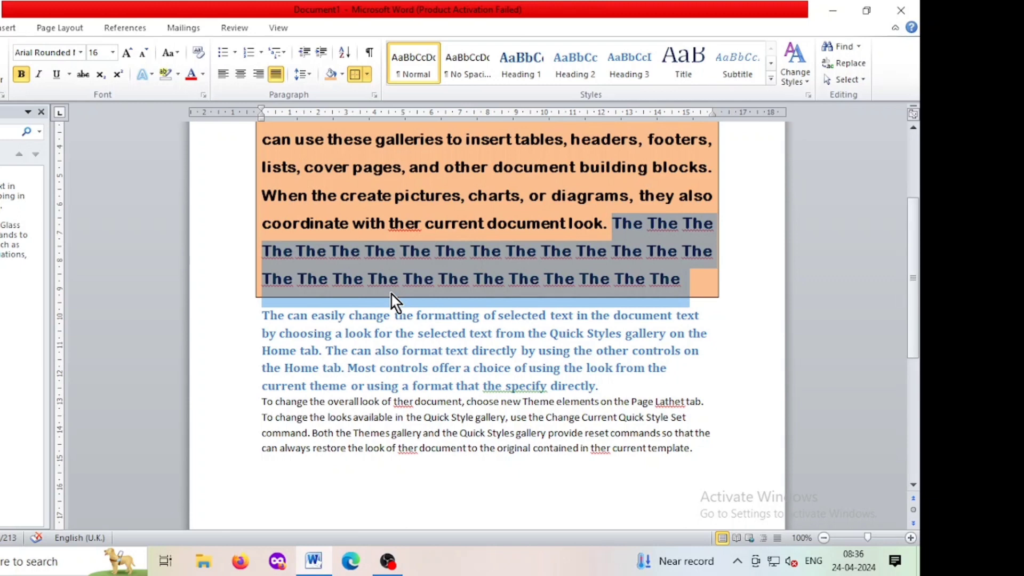
left_click(658, 345)
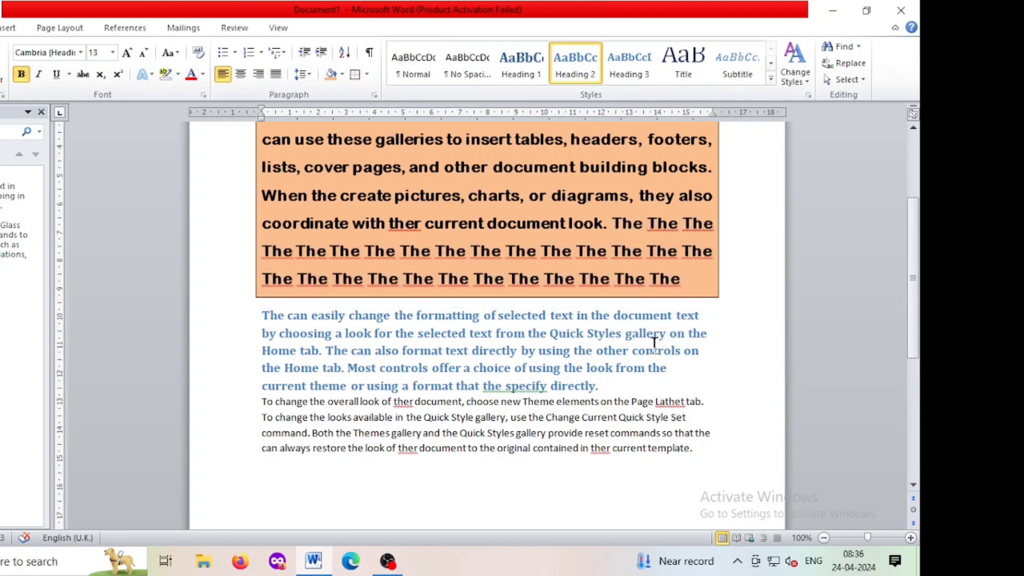
left_click_drag(259, 320, 571, 473)
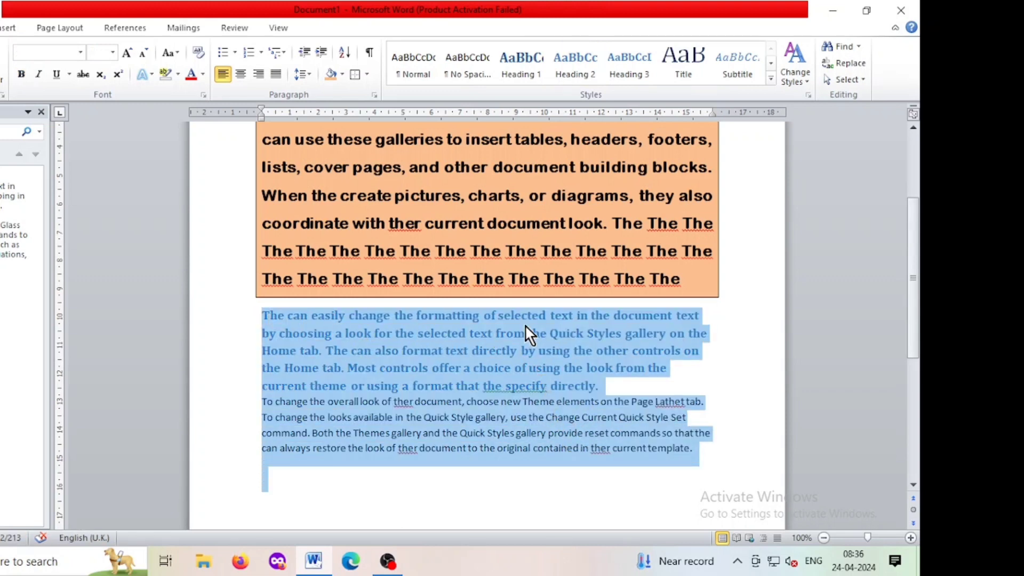
left_click(525, 335)
Select the entire document's content and close the Navigation pane.
left_click(861, 79)
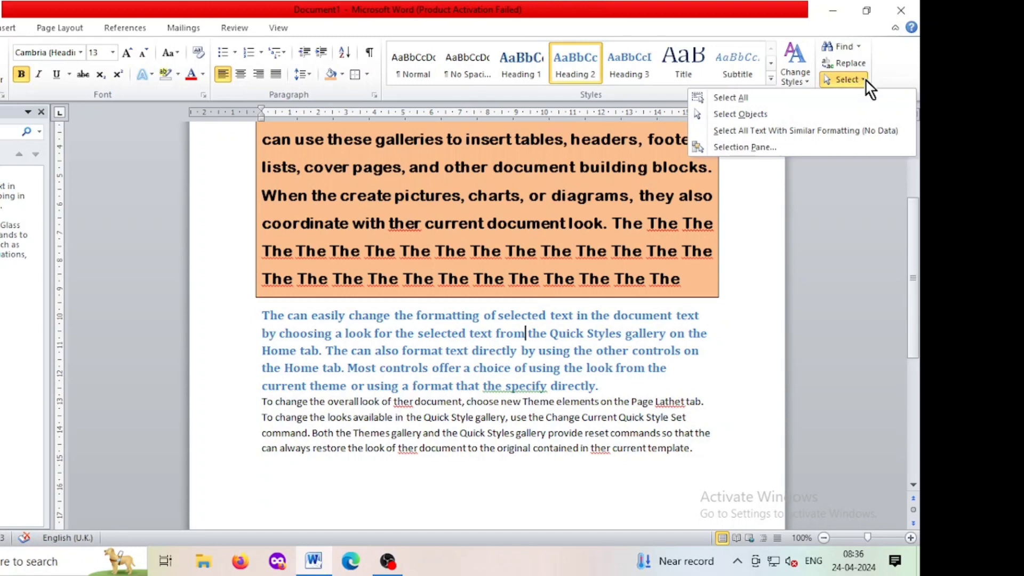
left_click(761, 101)
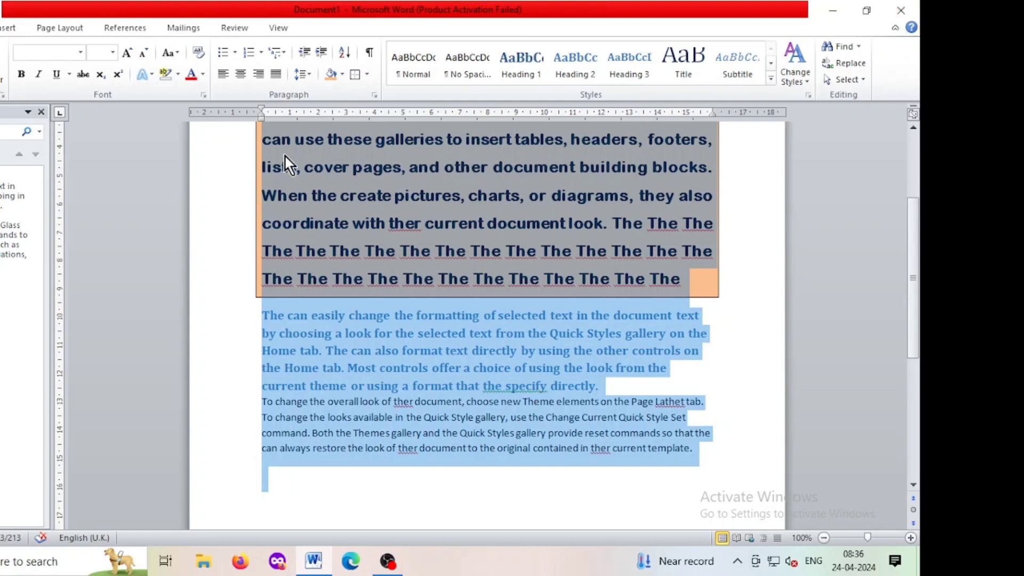
left_click(45, 113)
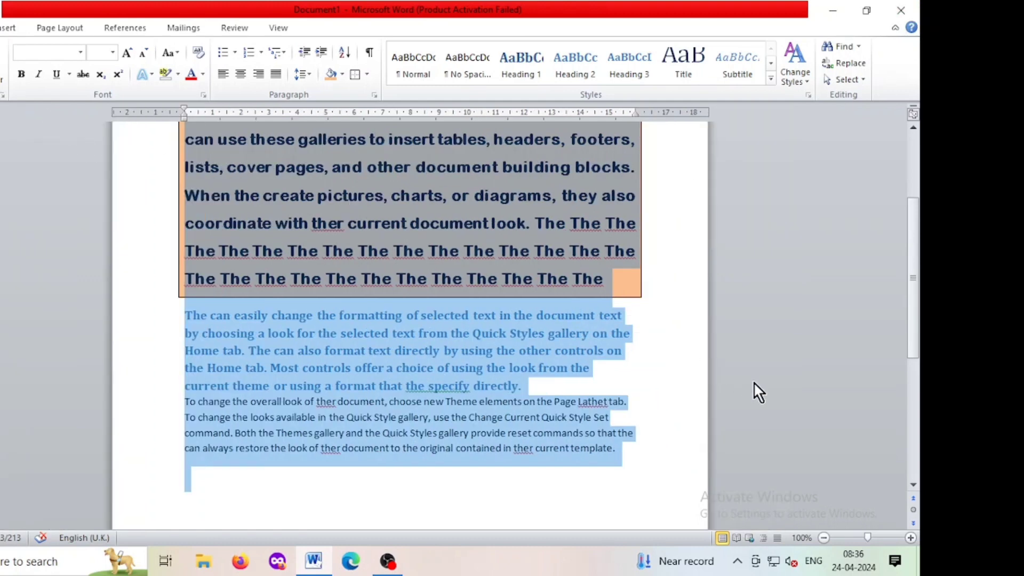